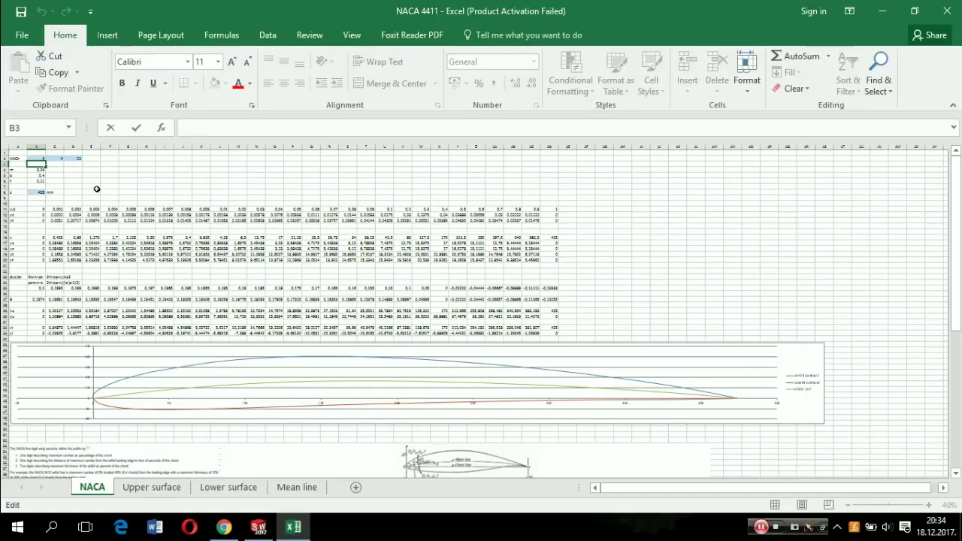
- Enter 25 in cell B2 and check the updated airfoil chart
left_click(41, 157)
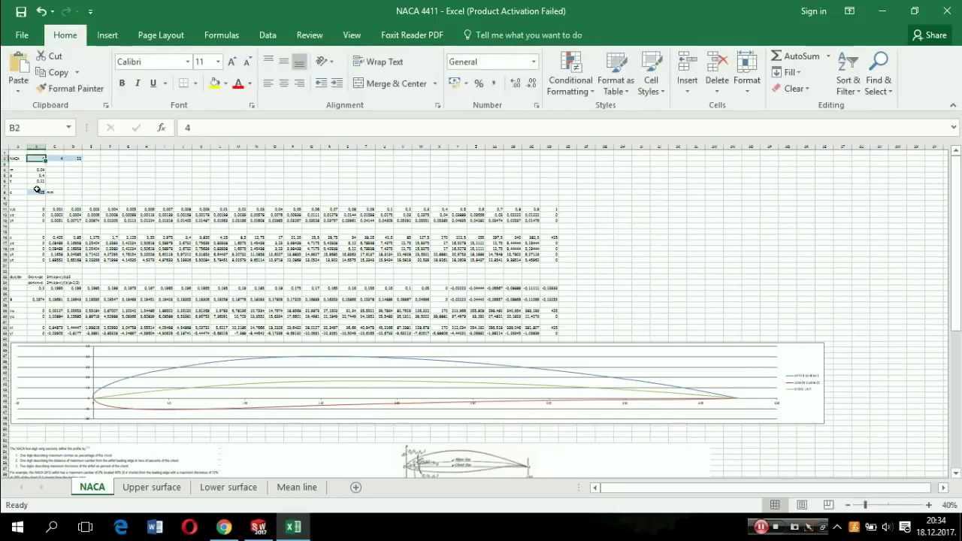
type("25")
left_click(618, 196)
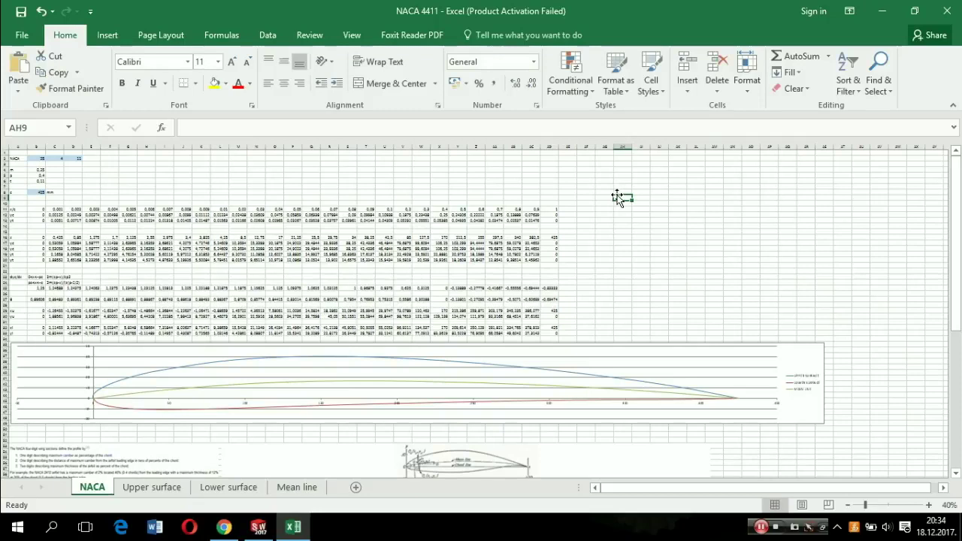
scroll(505, 388, "down", 1)
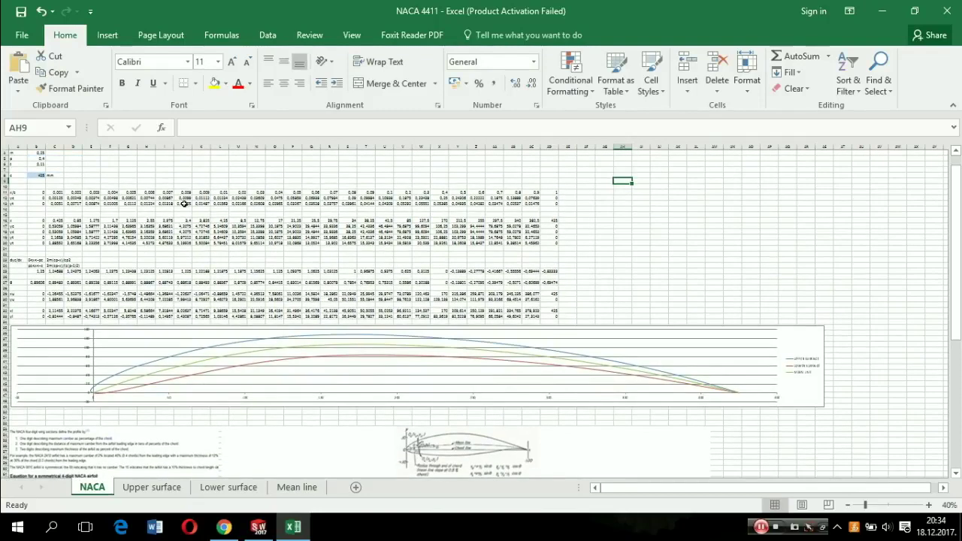
scroll(112, 180, "up", 1)
- Restore B2 to 4, review the redrawn airfoil, and go to the Upper surface sheet
left_click(39, 153)
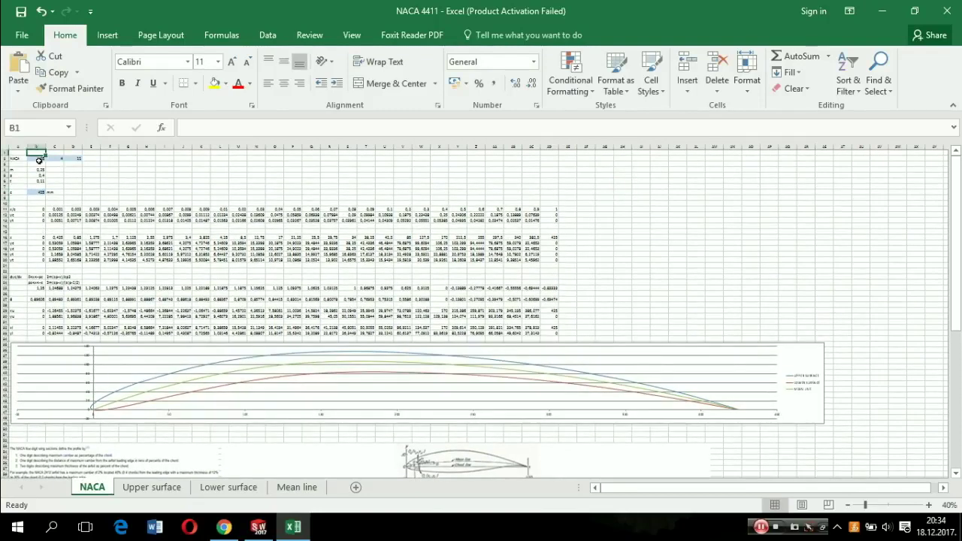
left_click(39, 160)
type("4")
left_click(658, 208)
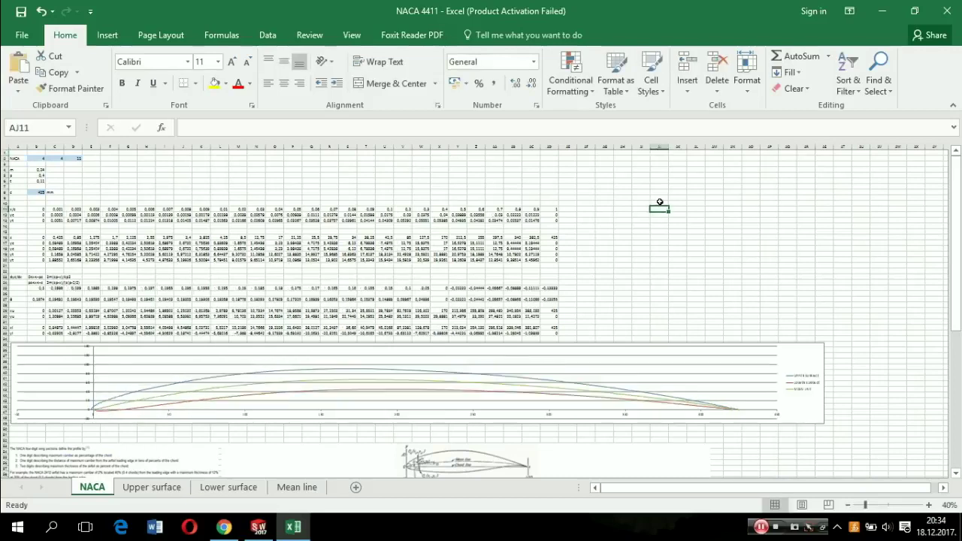
scroll(659, 199, "down", 1)
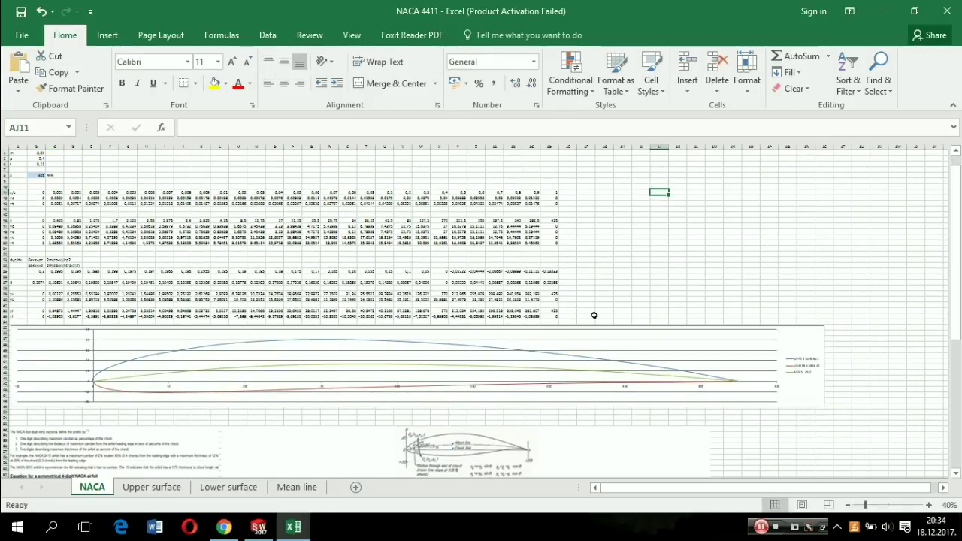
scroll(594, 301, "down", 1)
scroll(601, 301, "down", 1)
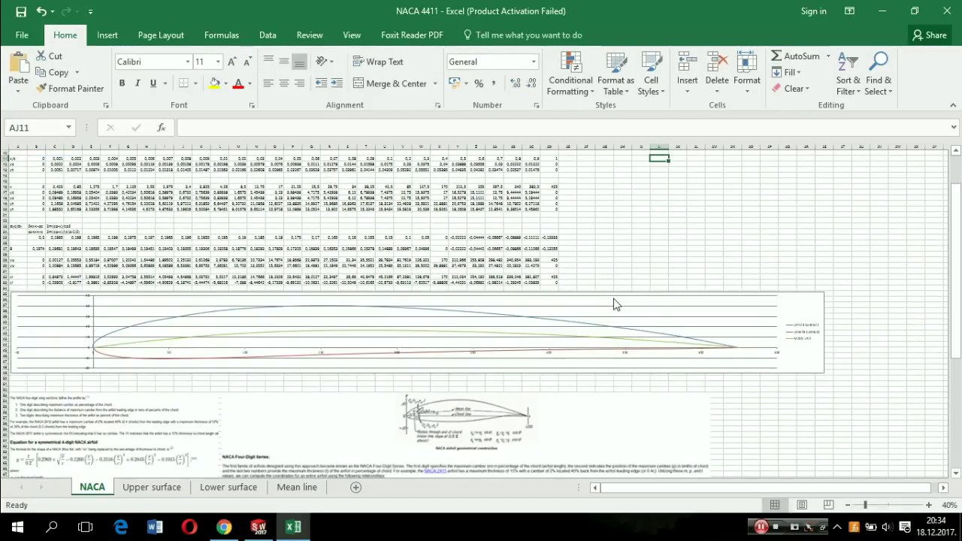
scroll(614, 299, "up", 3)
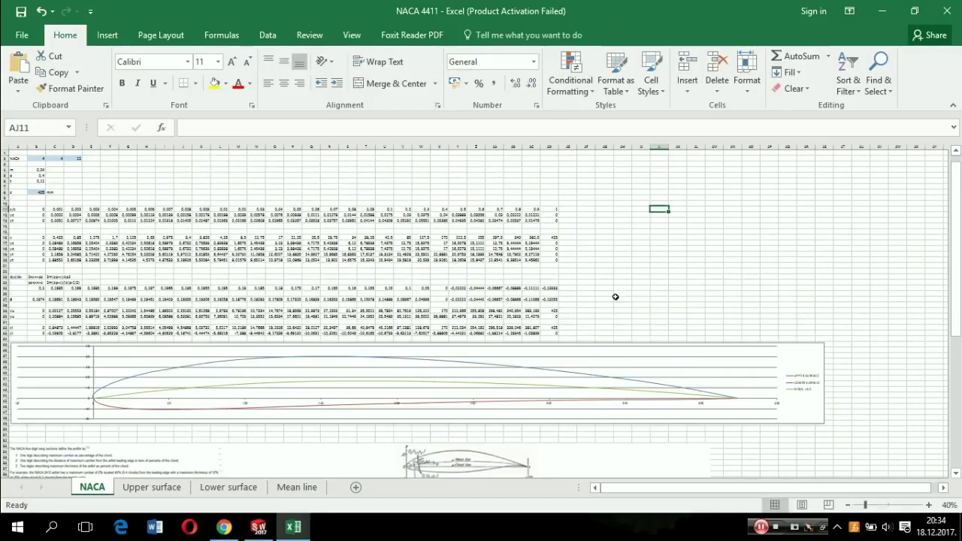
left_click(172, 486)
- Select the coordinates in A1:C29 and save the workbook to the Desktop
left_click_drag(48, 164, 114, 496)
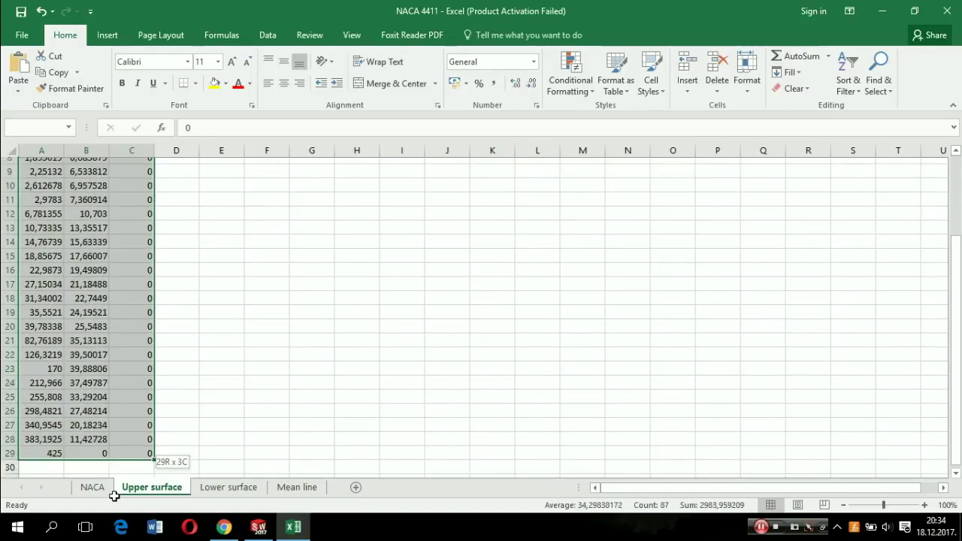
left_click_drag(114, 496, 135, 445)
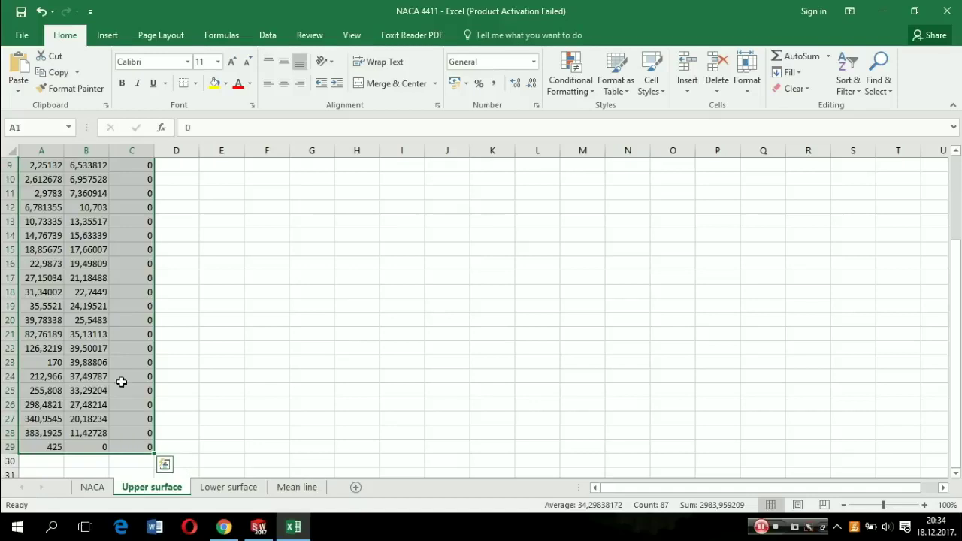
left_click(22, 35)
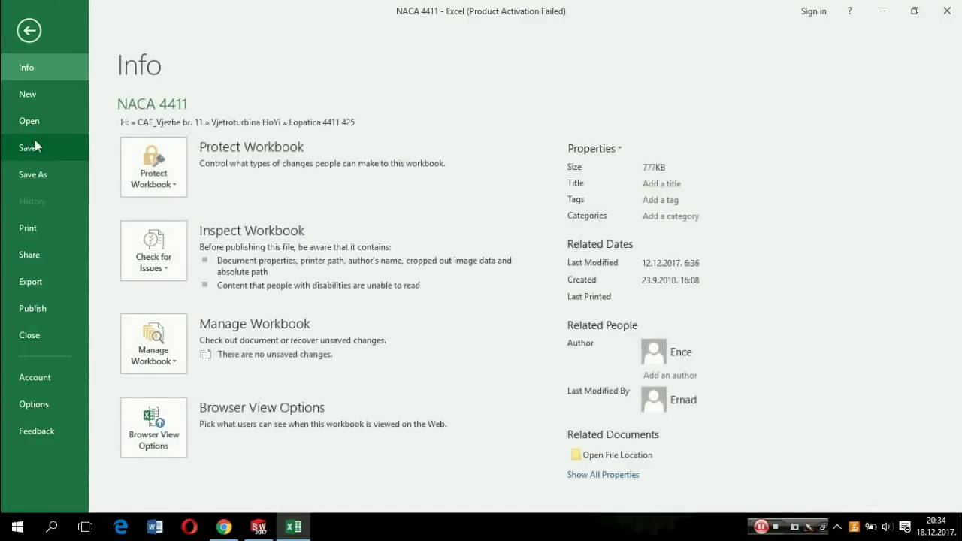
left_click(41, 164)
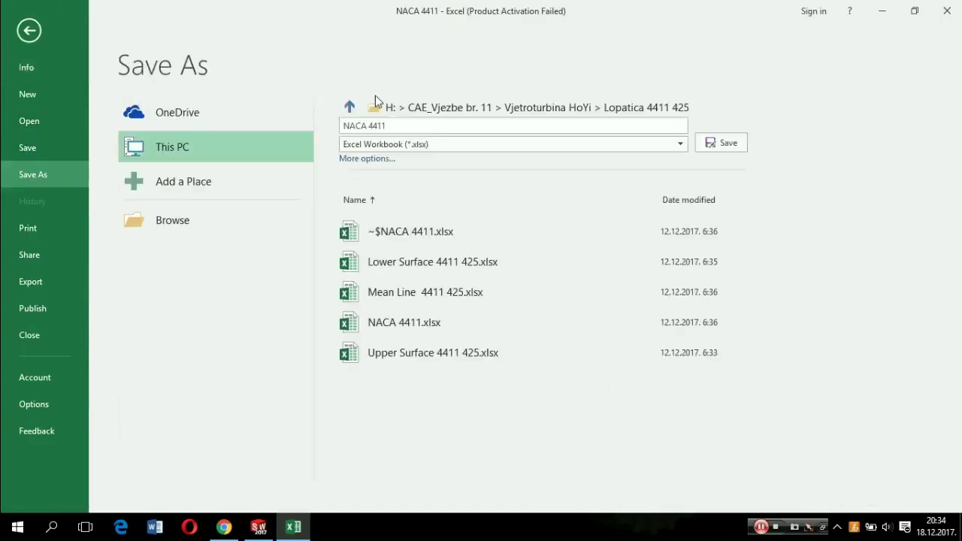
left_click(378, 105)
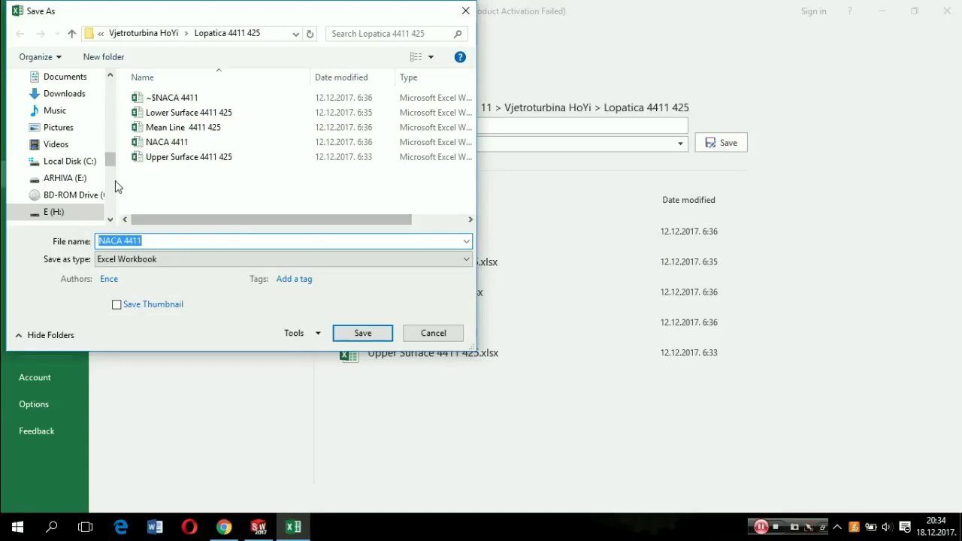
left_click_drag(110, 160, 102, 97)
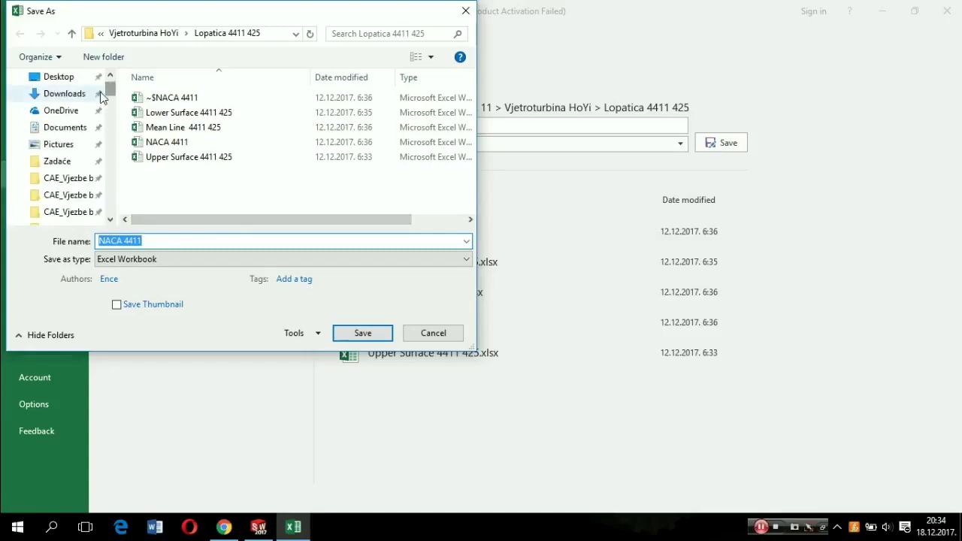
left_click(67, 78)
left_click(362, 332)
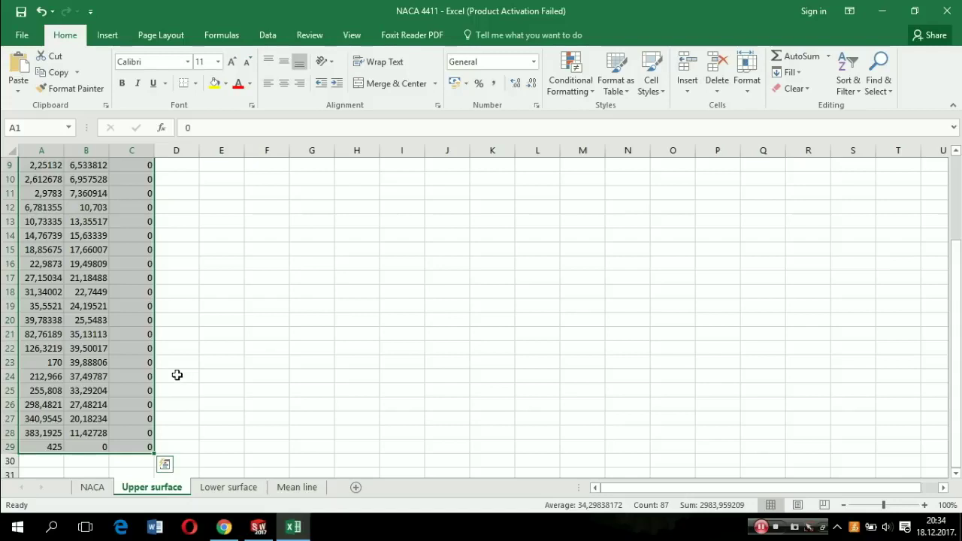
- Save the Upper surface sheet as Text (Tab delimited) named NACA u, keeping the format
left_click(25, 35)
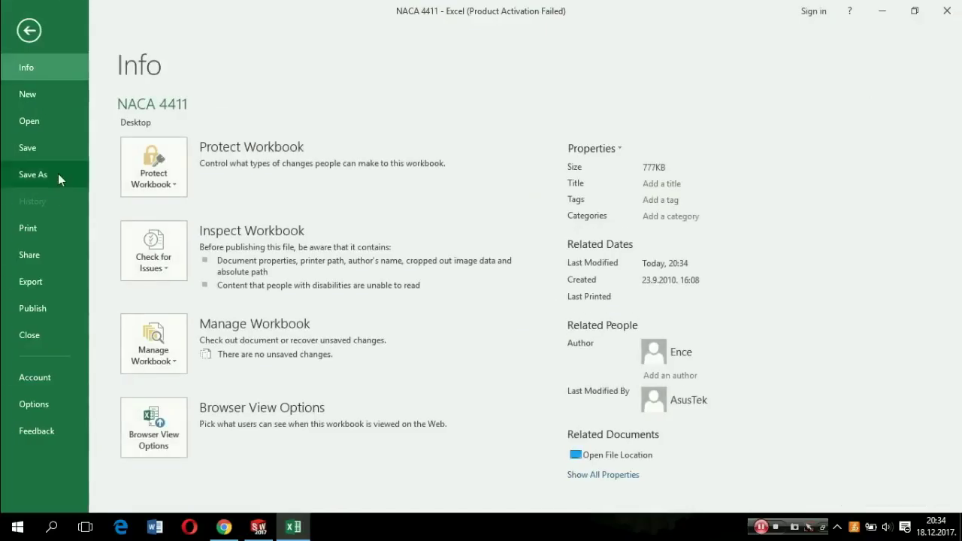
left_click(58, 174)
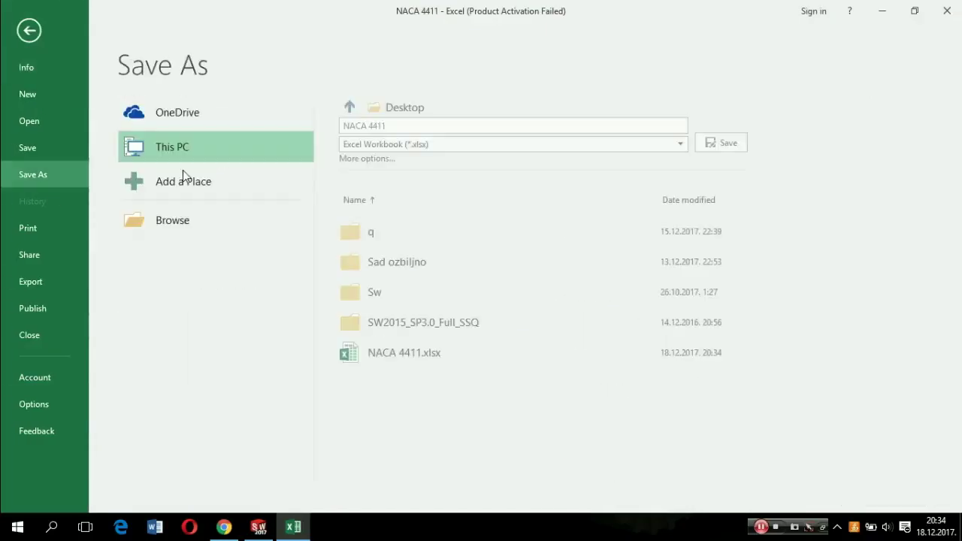
left_click(523, 148)
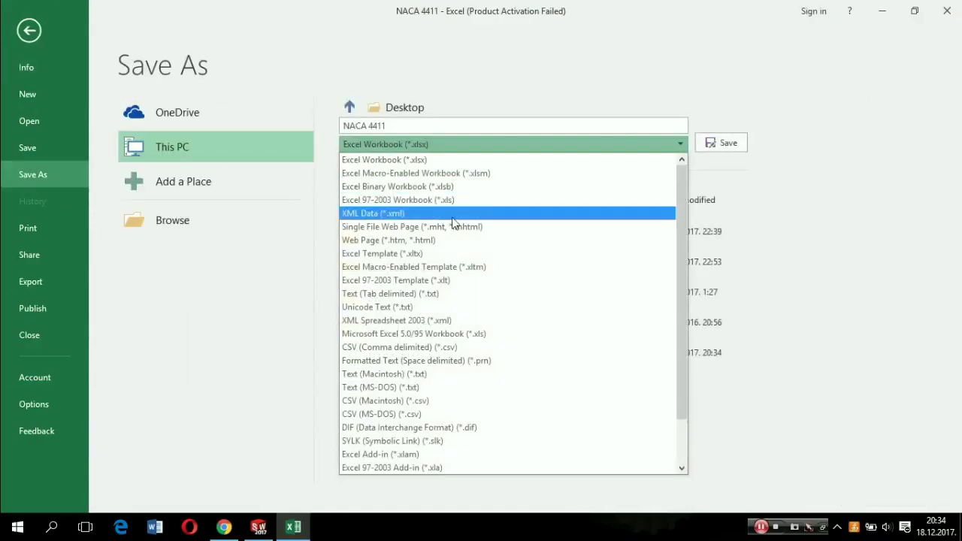
left_click(440, 294)
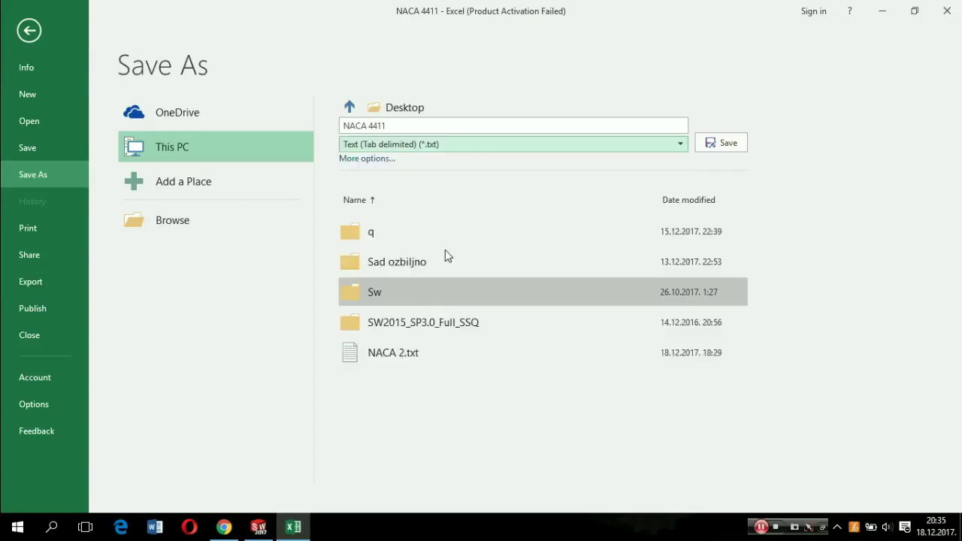
left_click(438, 127)
left_click(423, 127)
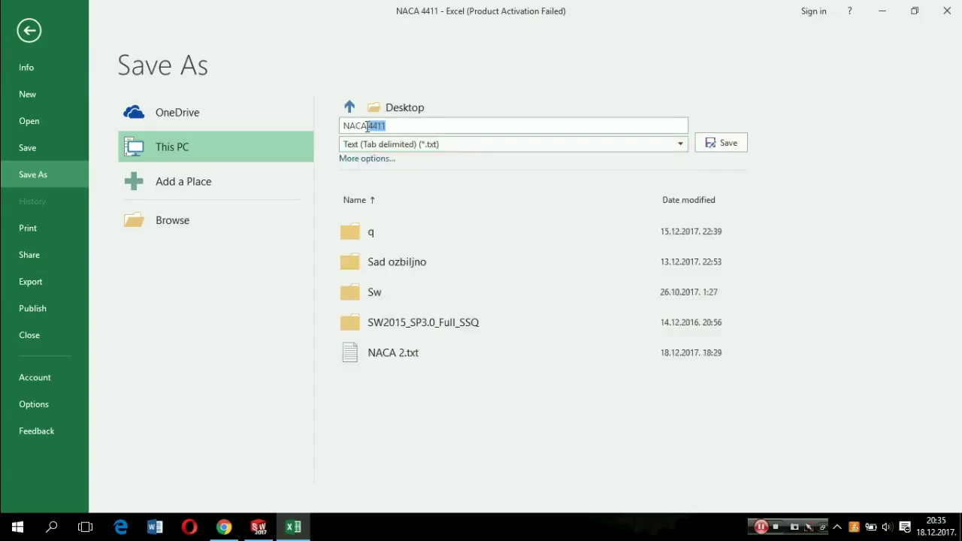
type("u")
left_click(720, 143)
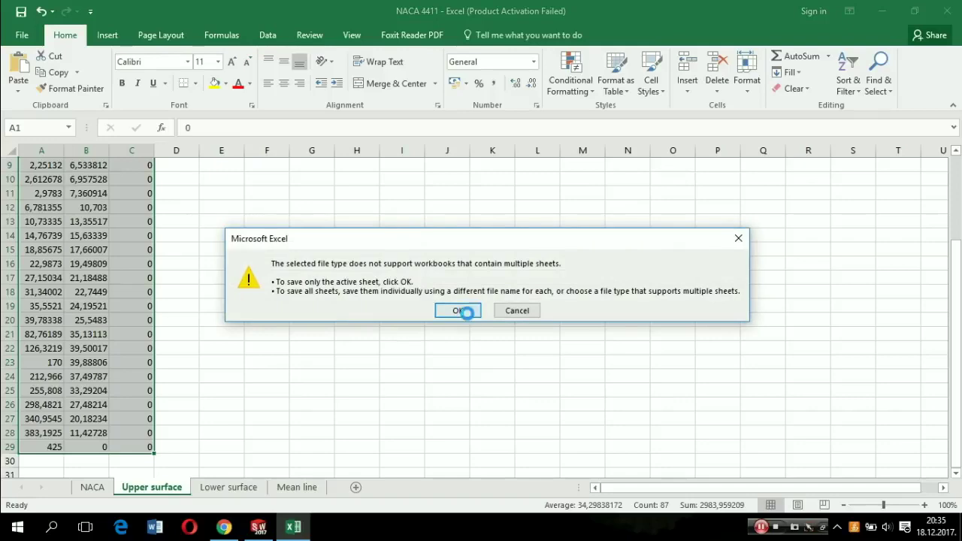
left_click(465, 311)
left_click(429, 305)
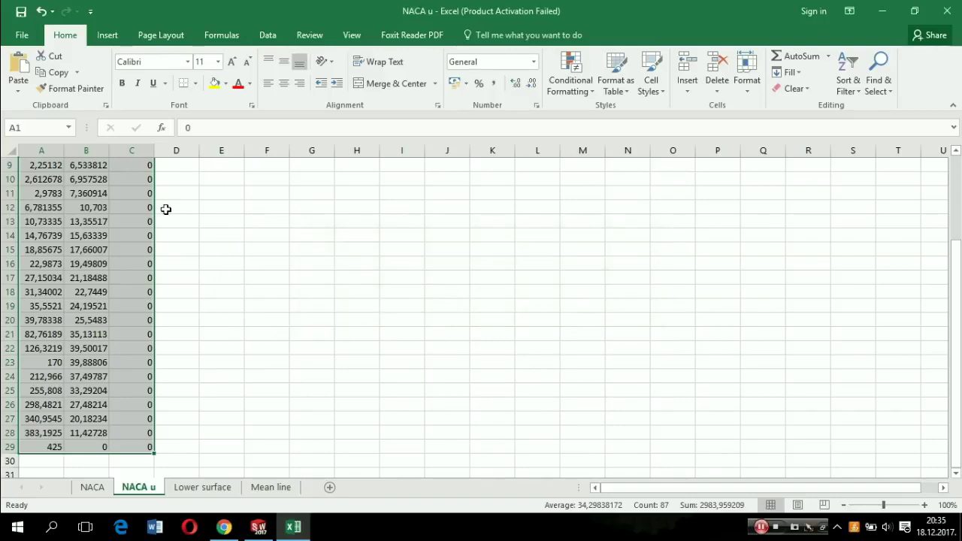
- Select the Lower surface coordinates in columns A–C and save them as tab-delimited NACA l
left_click(202, 488)
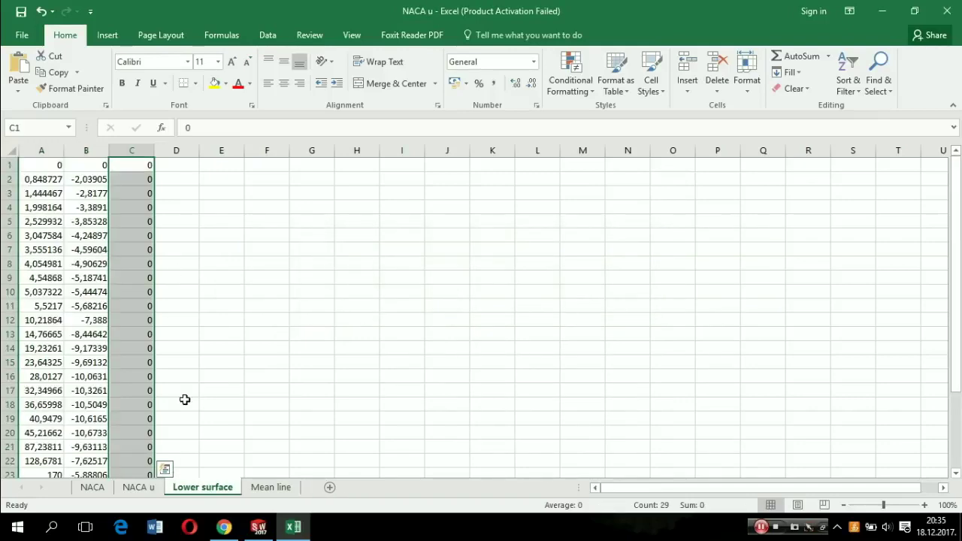
left_click(43, 172)
mouse_move(58, 164)
left_mouse_down()
mouse_move(126, 232)
mouse_move(125, 492)
mouse_move(133, 449)
left_mouse_up()
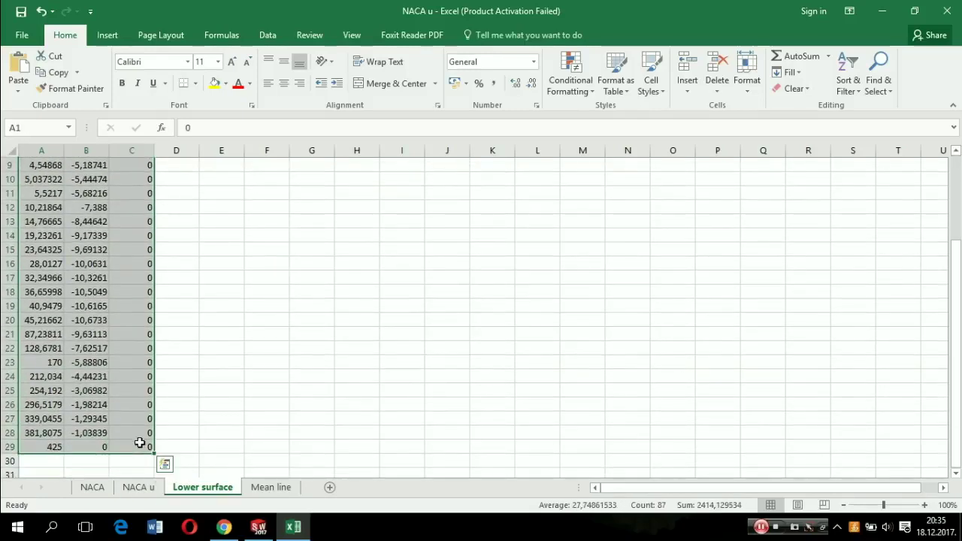
left_click(21, 35)
left_click(32, 174)
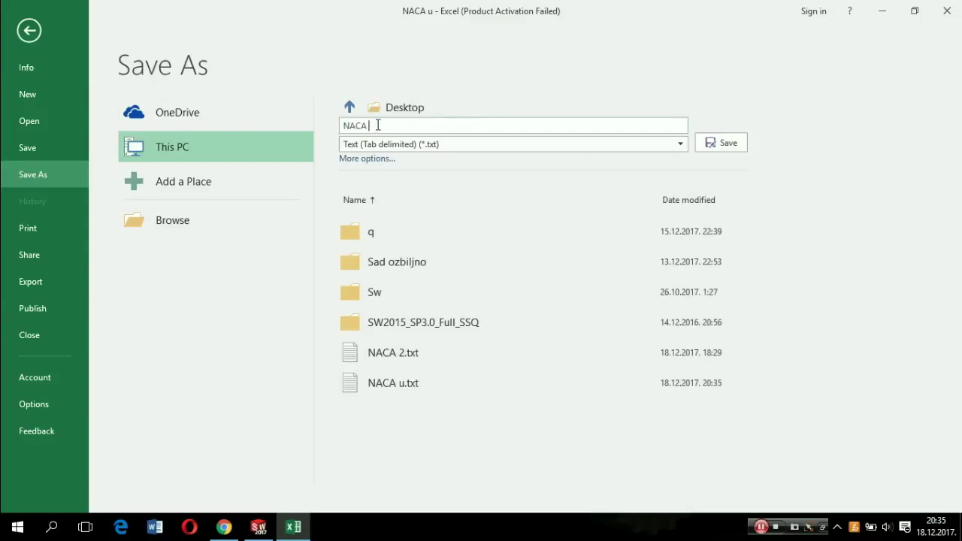
left_click(439, 146)
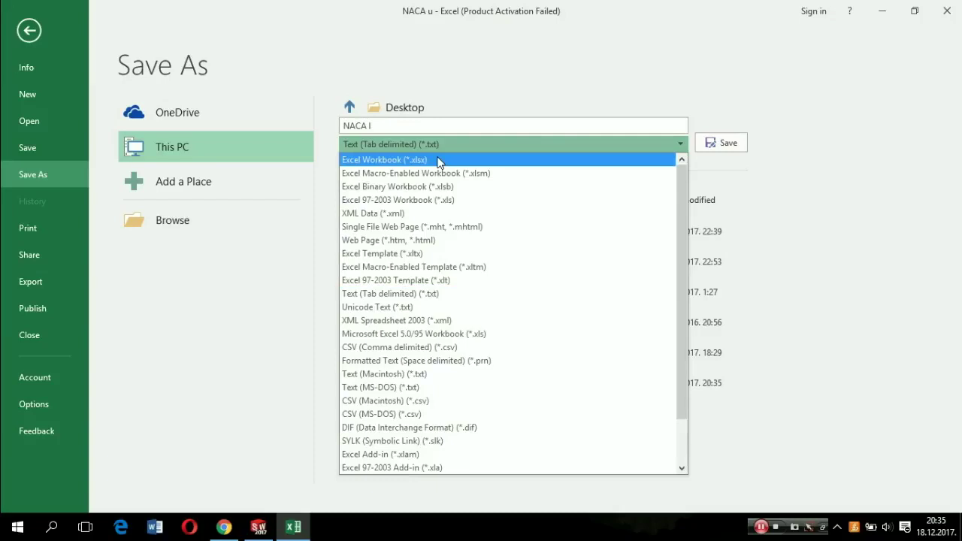
left_click(461, 143)
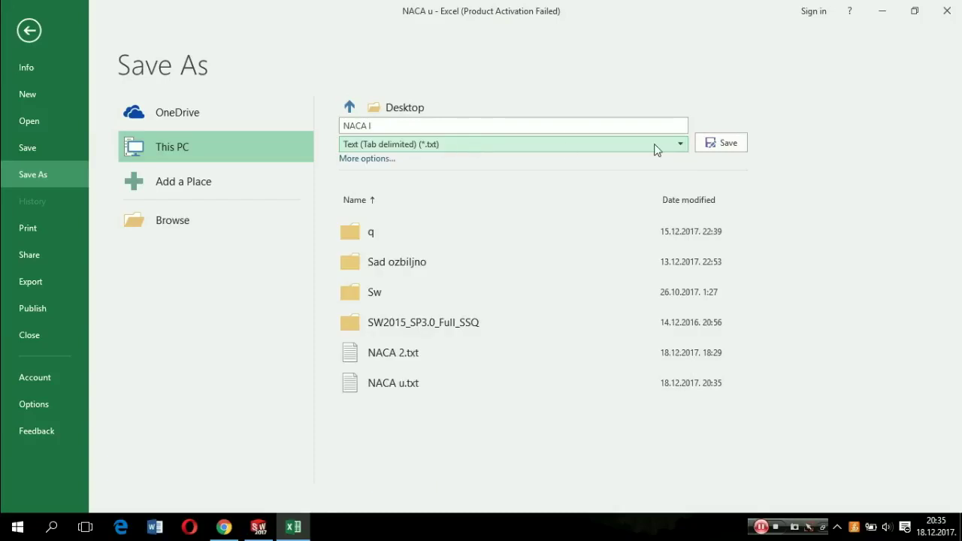
left_click(722, 142)
left_click(457, 310)
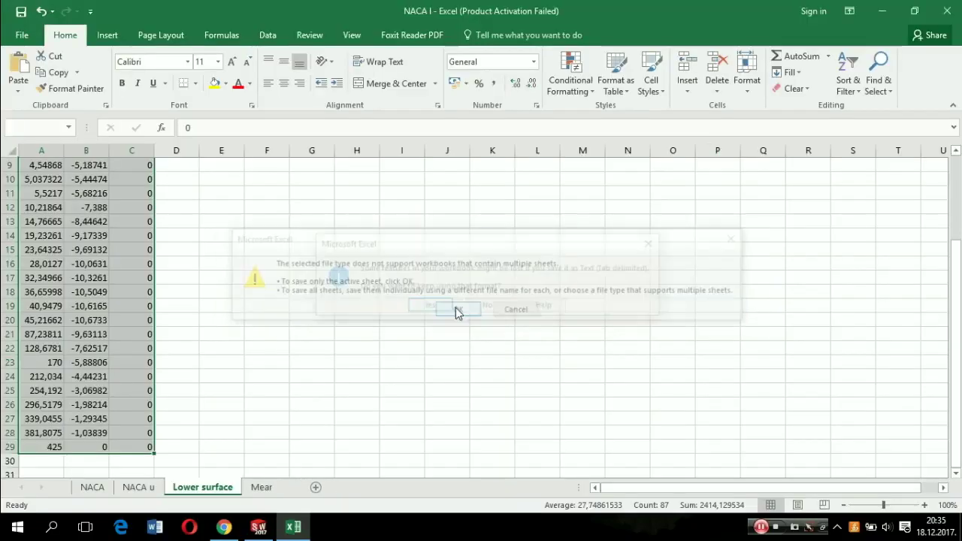
left_click(429, 308)
- Save the Mean line sheet's A1:C29 points as tab-delimited NACA m, then bring up SolidWorks
left_click(242, 487)
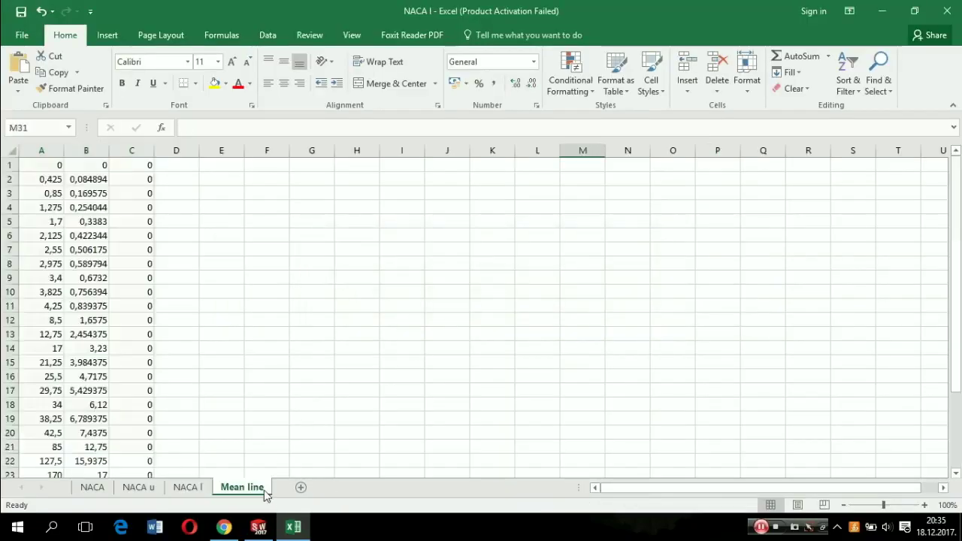
mouse_move(44, 166)
left_mouse_down()
mouse_move(136, 481)
mouse_move(147, 448)
left_mouse_up()
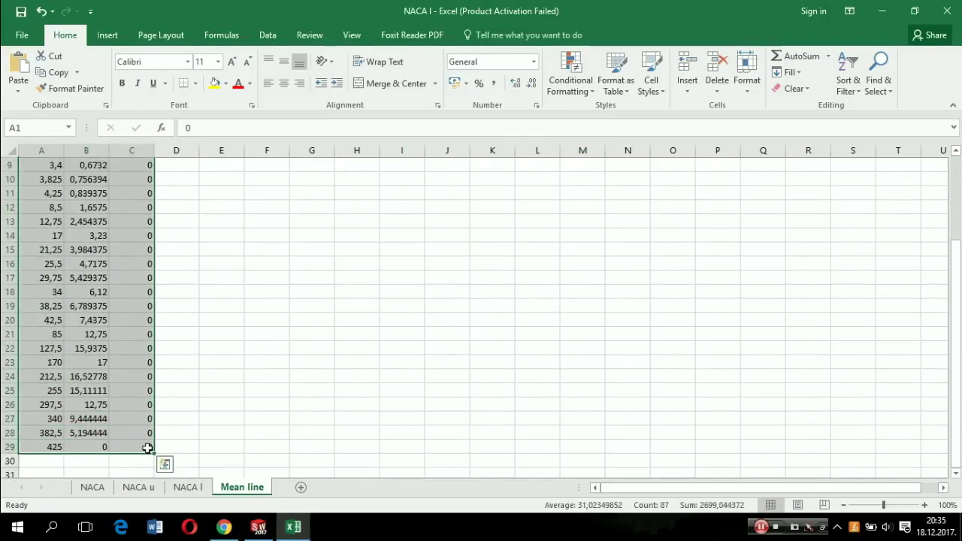
left_click(22, 35)
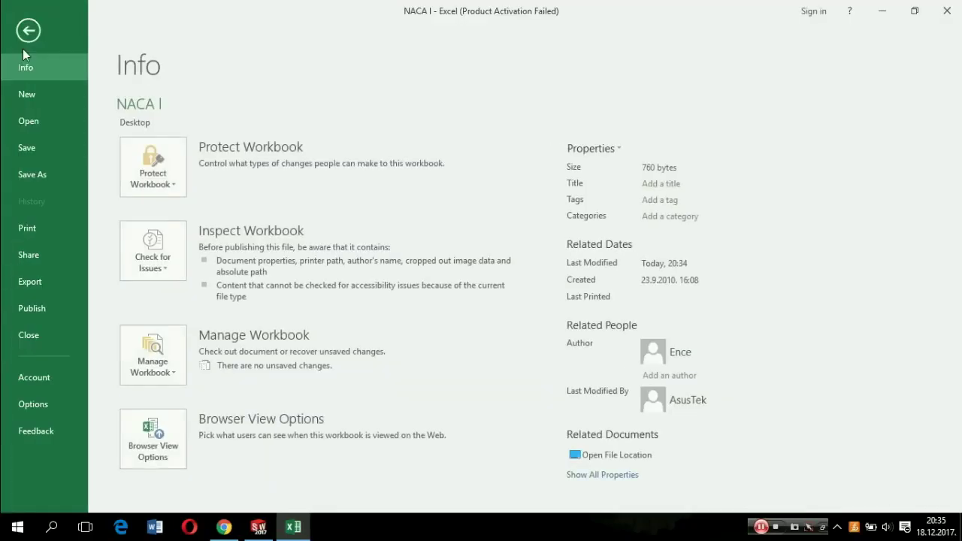
left_click(26, 176)
type("NACA m")
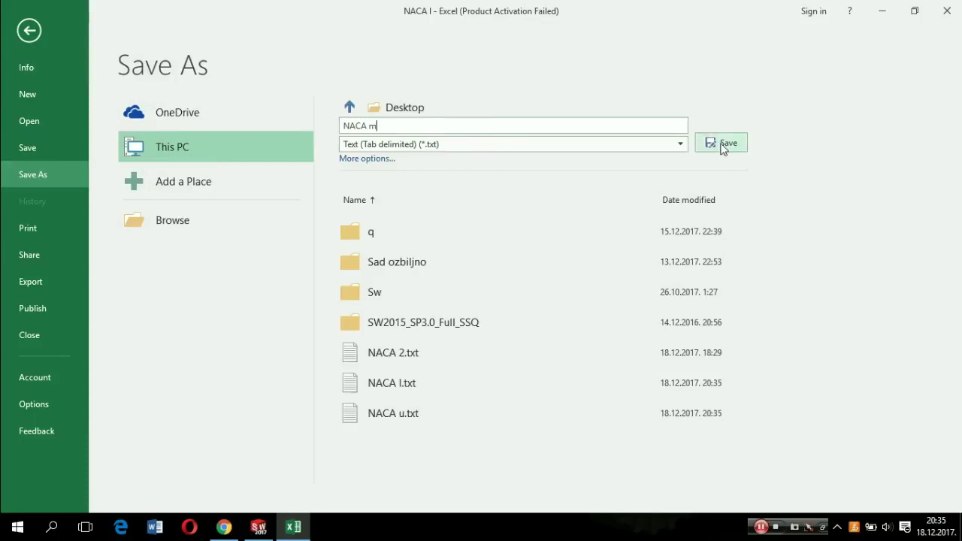
left_click(721, 143)
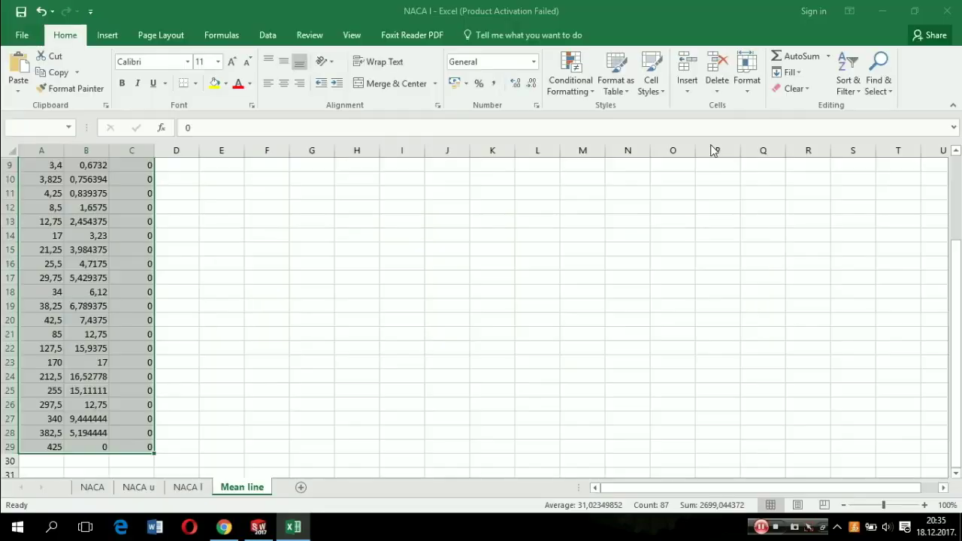
left_click(456, 310)
left_click(429, 308)
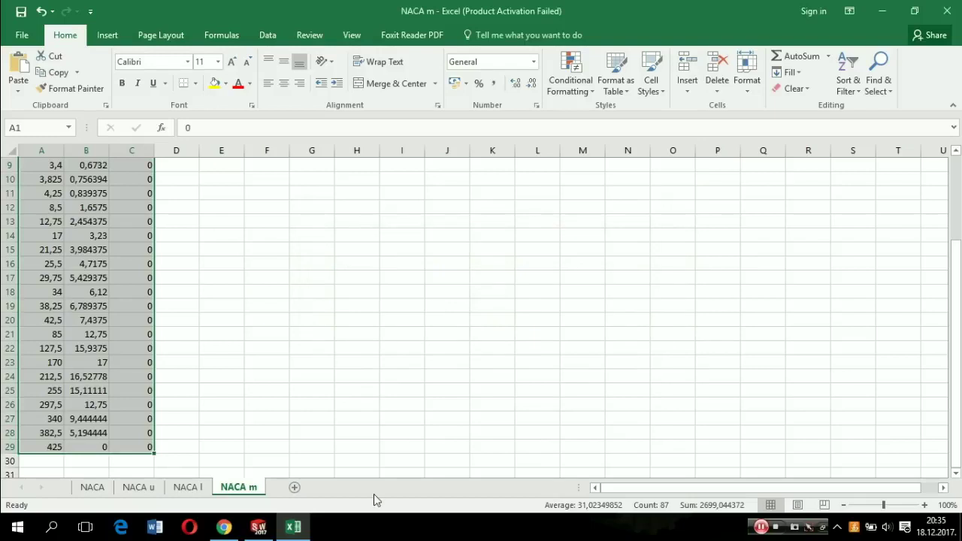
left_click(259, 527)
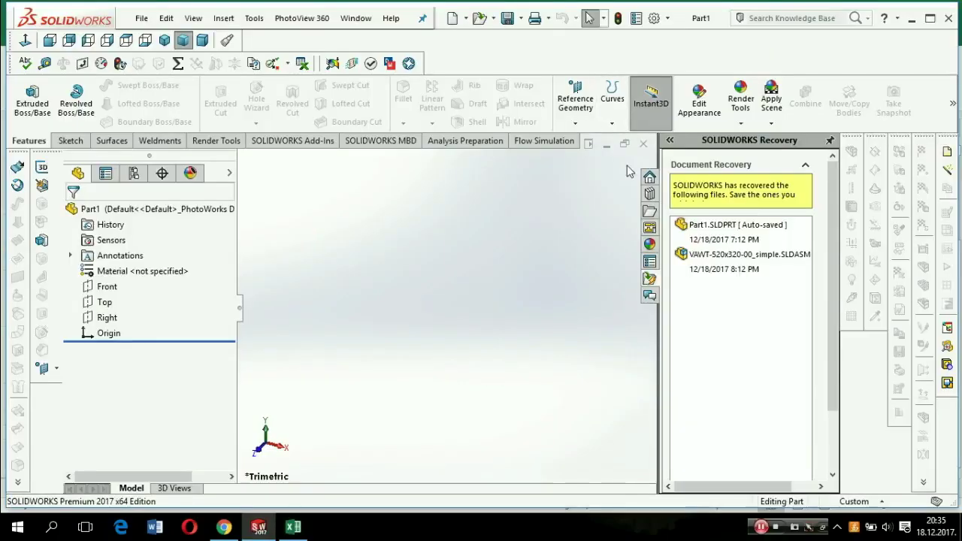
- Hide Document Recovery, start Curve Through XYZ Points, and browse the Desktop for Text Files
left_click(658, 225)
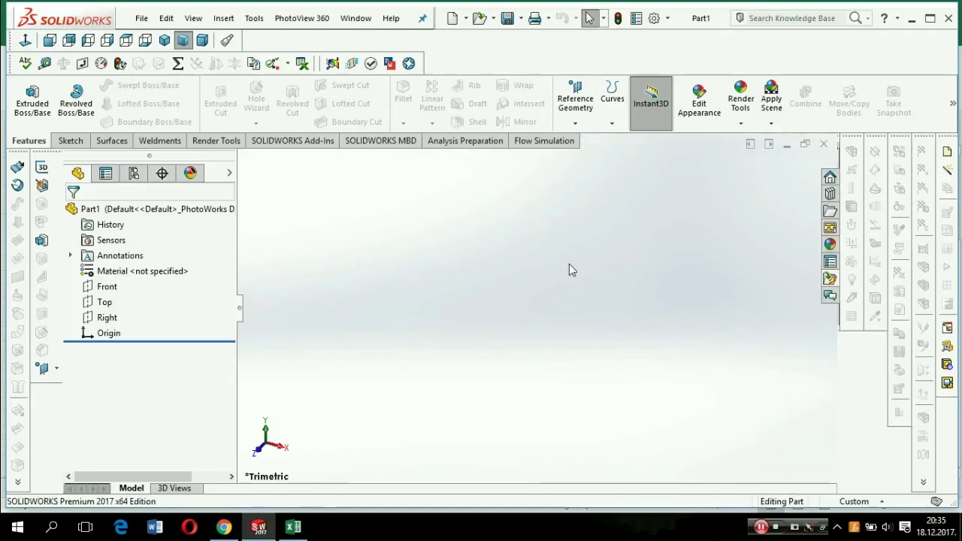
left_click(612, 124)
left_click(632, 140)
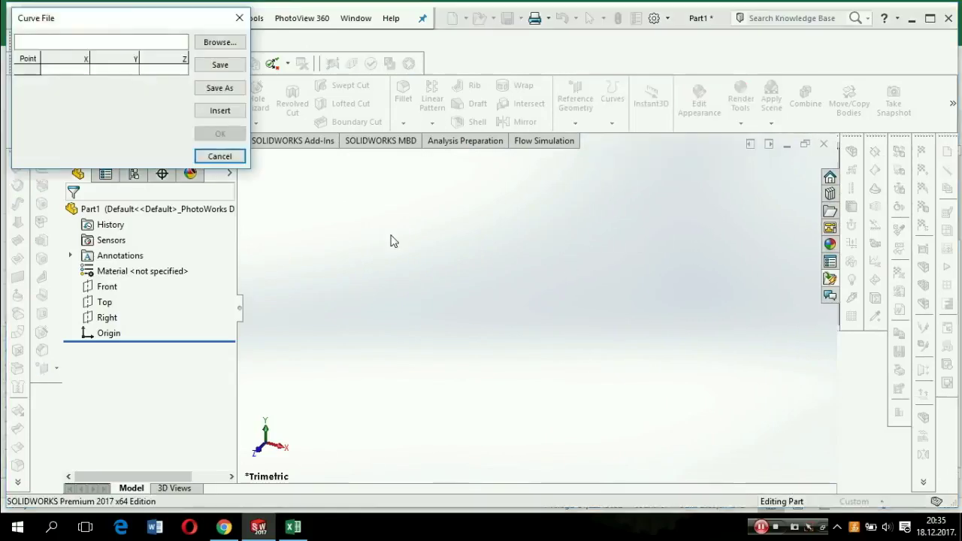
left_click(220, 42)
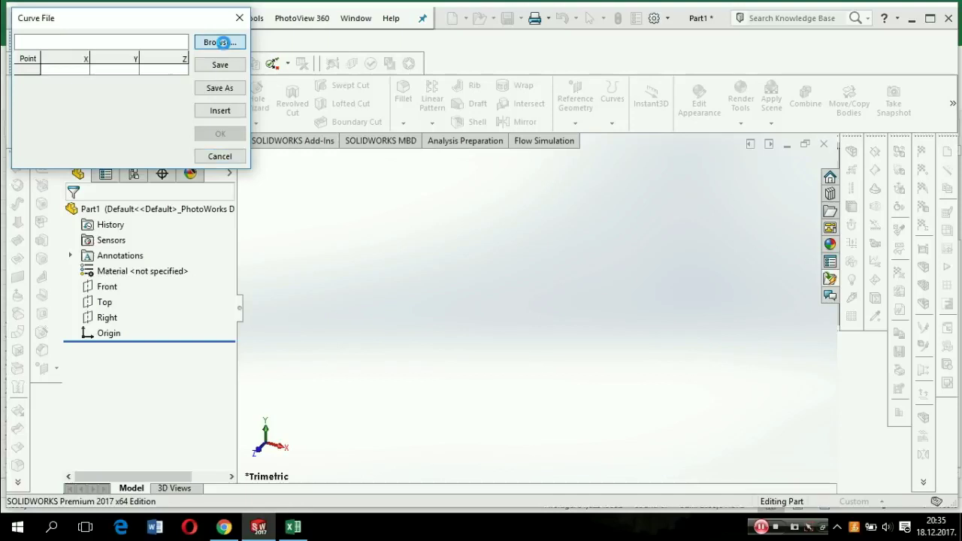
scroll(81, 156, "up", 3)
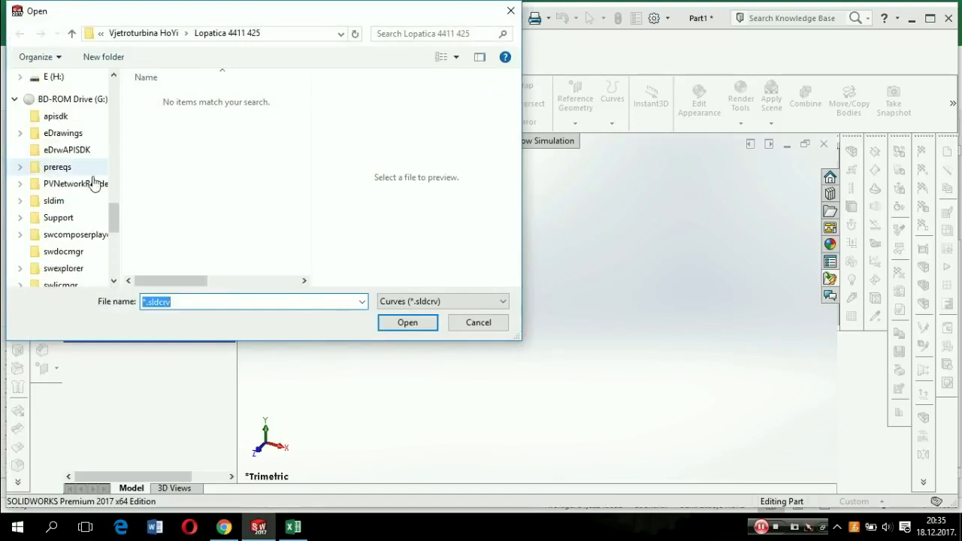
left_click_drag(116, 215, 157, 94)
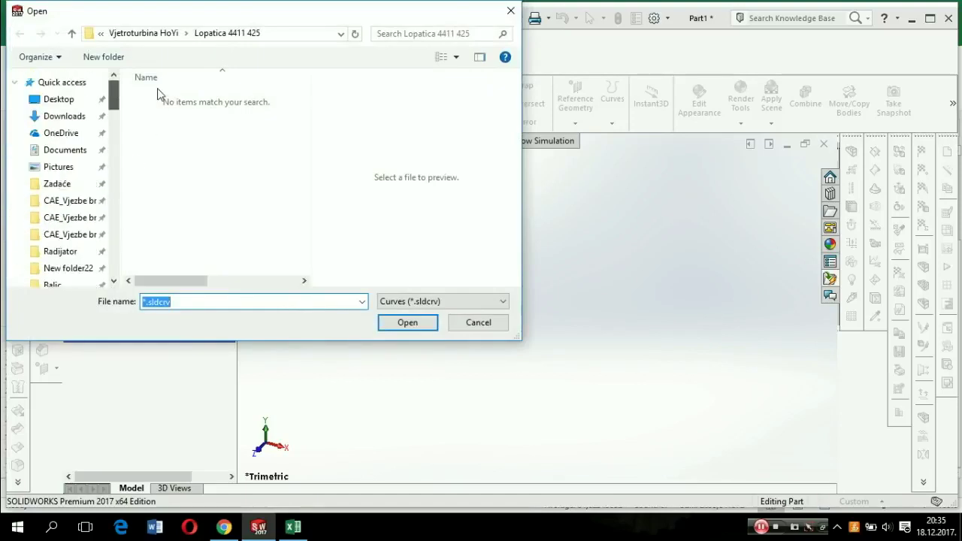
left_click(69, 99)
scroll(255, 173, "down", 1)
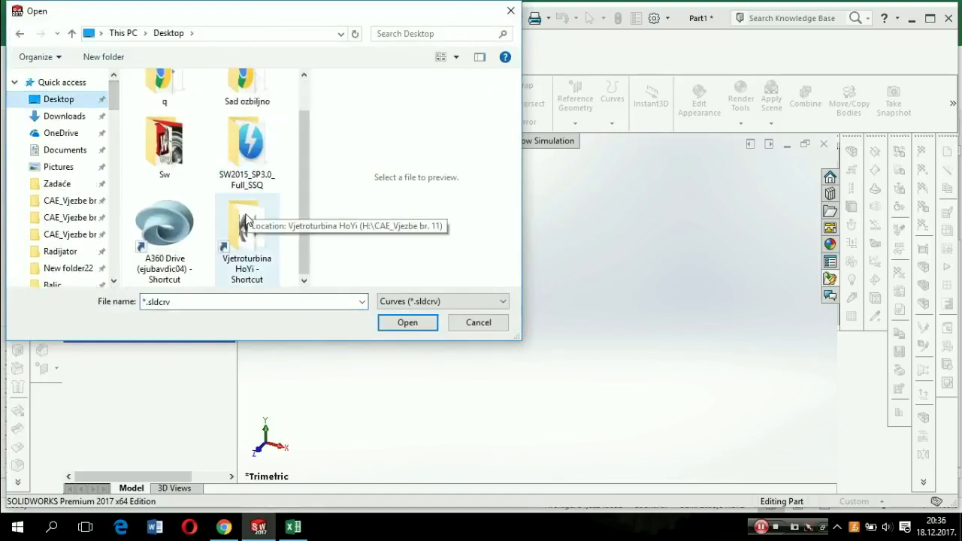
left_click(489, 301)
left_click(465, 326)
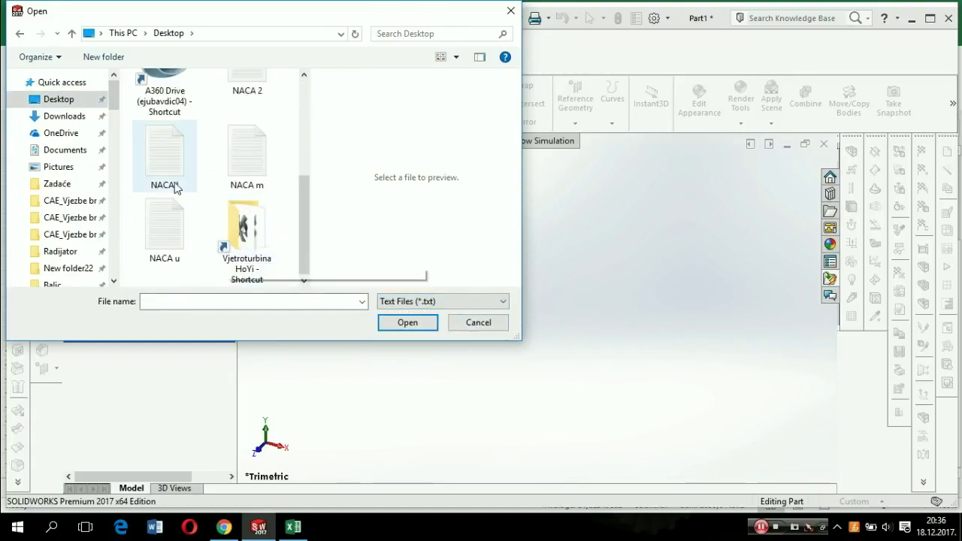
- Load NACA u.txt, dismiss the self-intersection error, and close the Curve File window
left_click(176, 187)
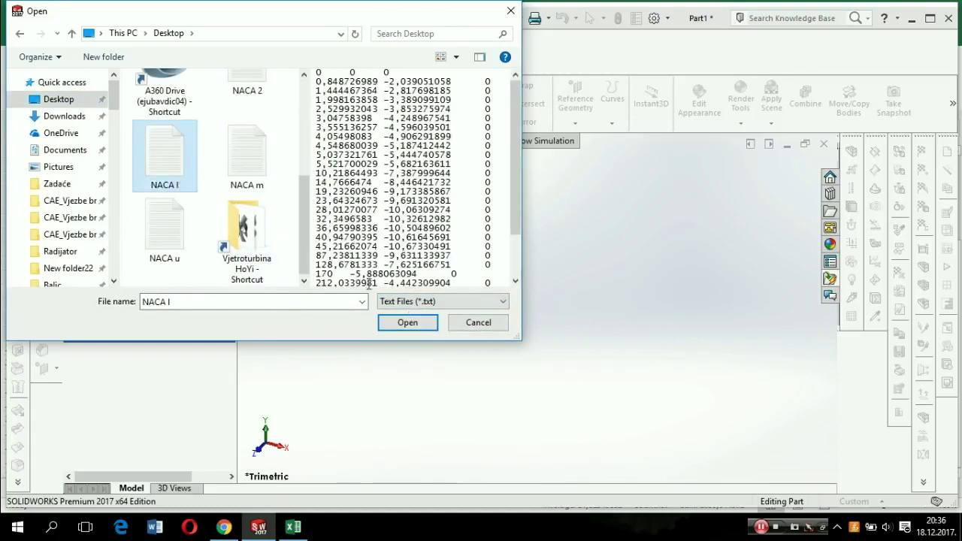
left_click(240, 171)
scroll(241, 180, "up", 2)
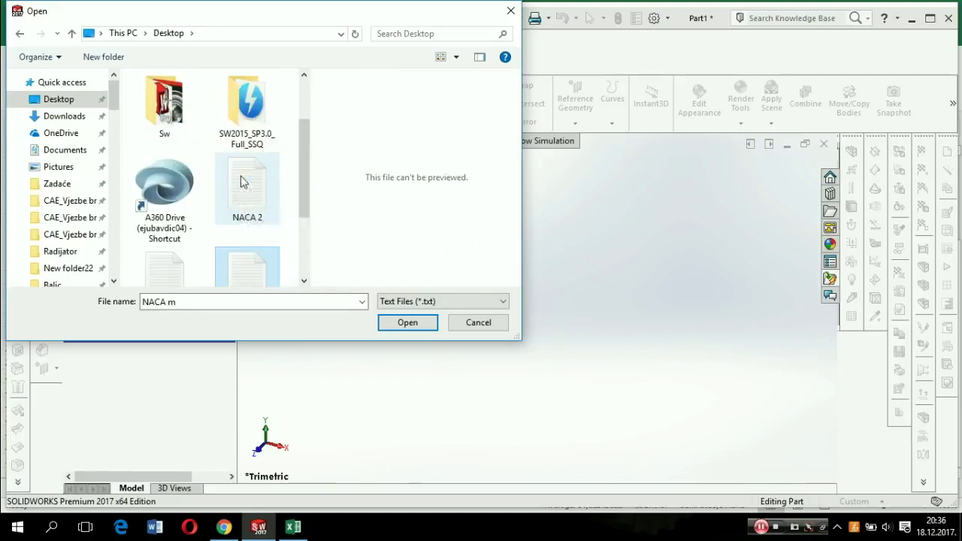
scroll(243, 221, "down", 1)
scroll(244, 222, "down", 2)
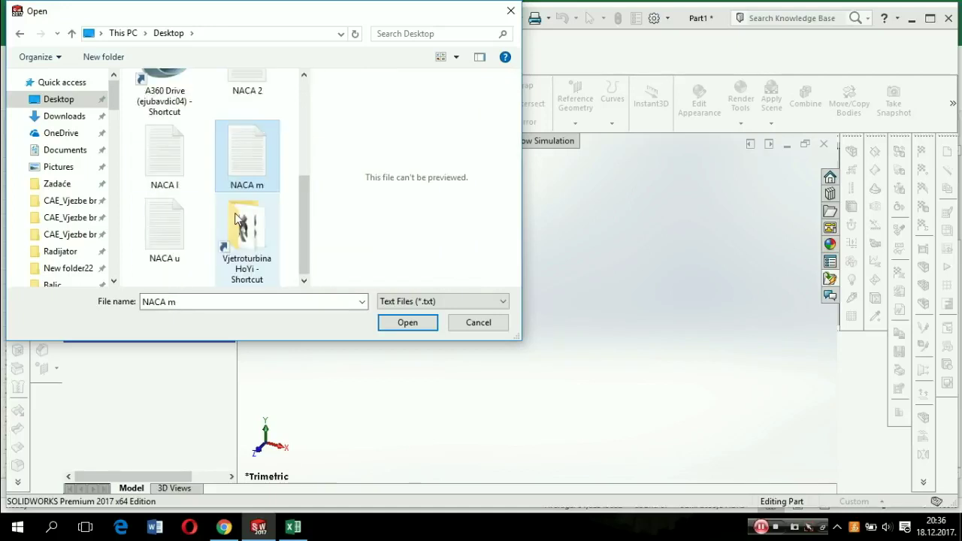
left_click(164, 254)
left_click(413, 326)
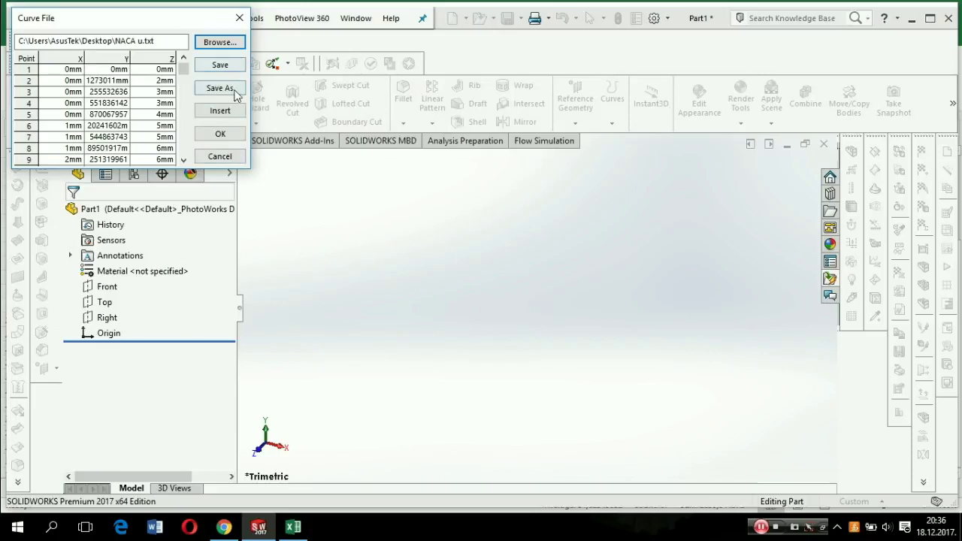
left_click(220, 135)
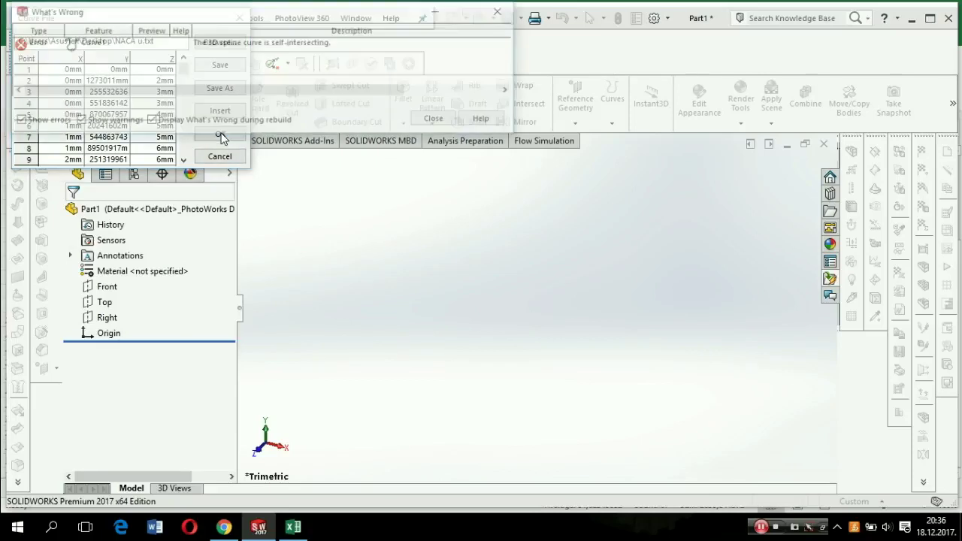
left_click(437, 120)
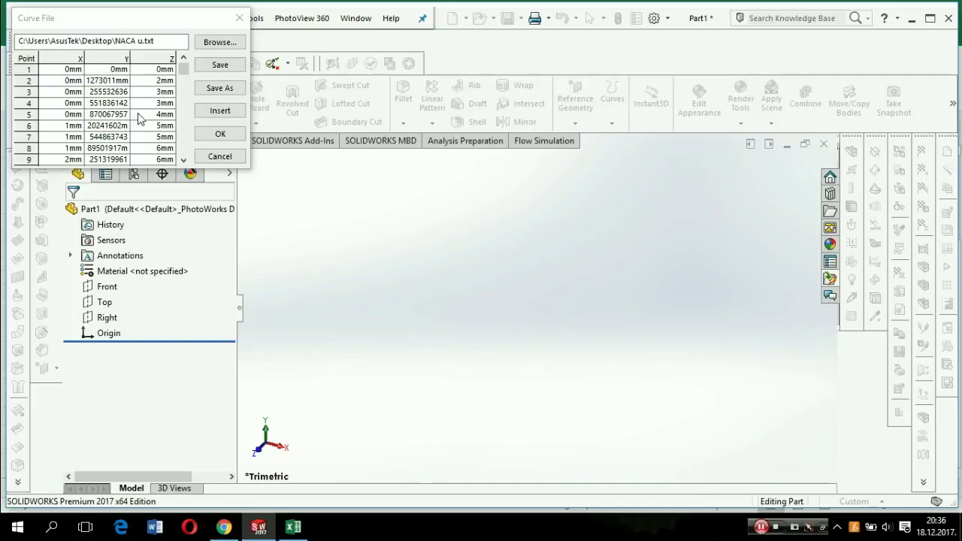
left_click(241, 18)
- Minimize SolidWorks and Excel and open NACA l in Notepad from the desktop
left_click(912, 19)
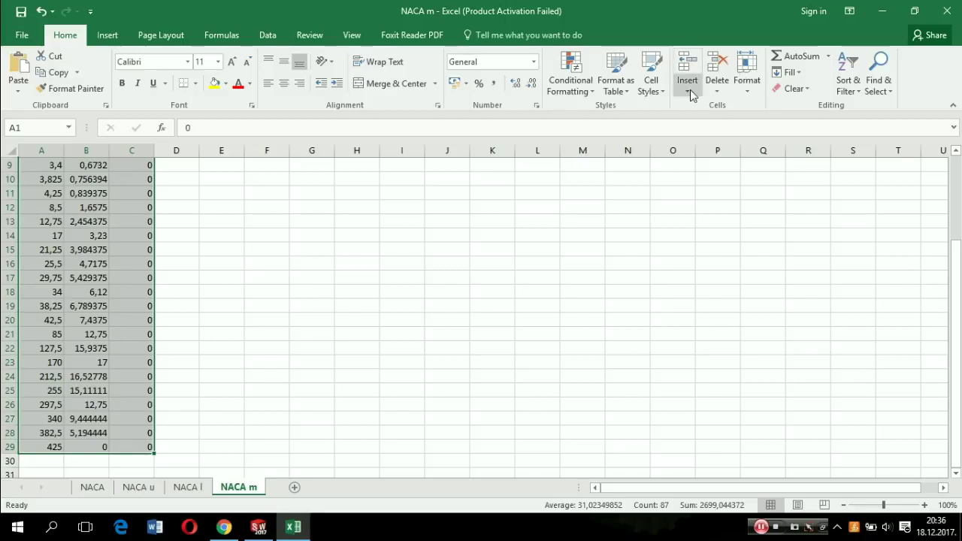
left_click(894, 17)
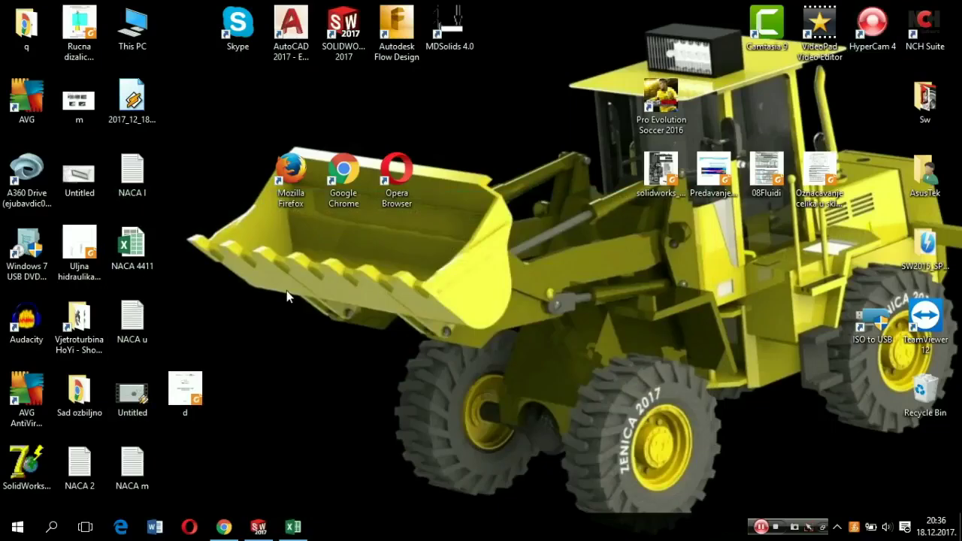
right_click(141, 153)
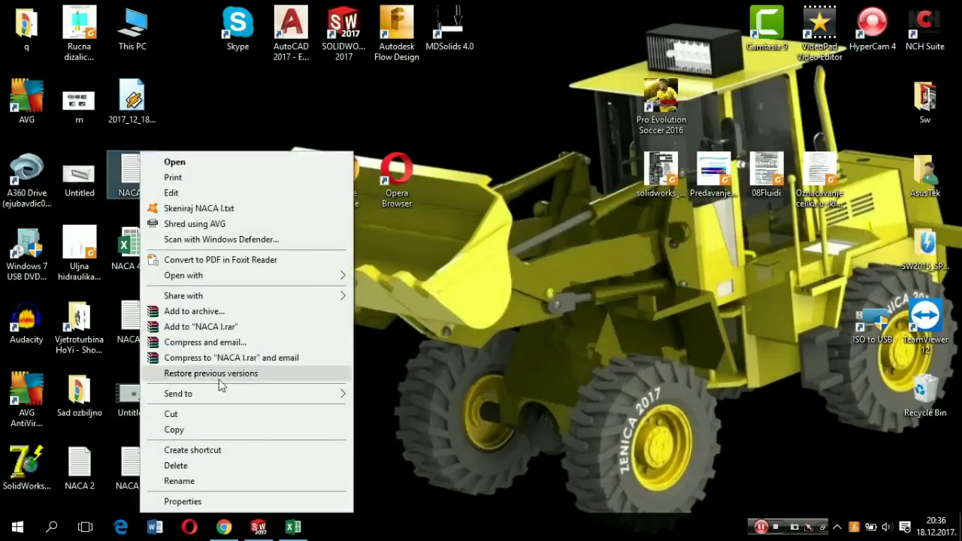
left_click(262, 163)
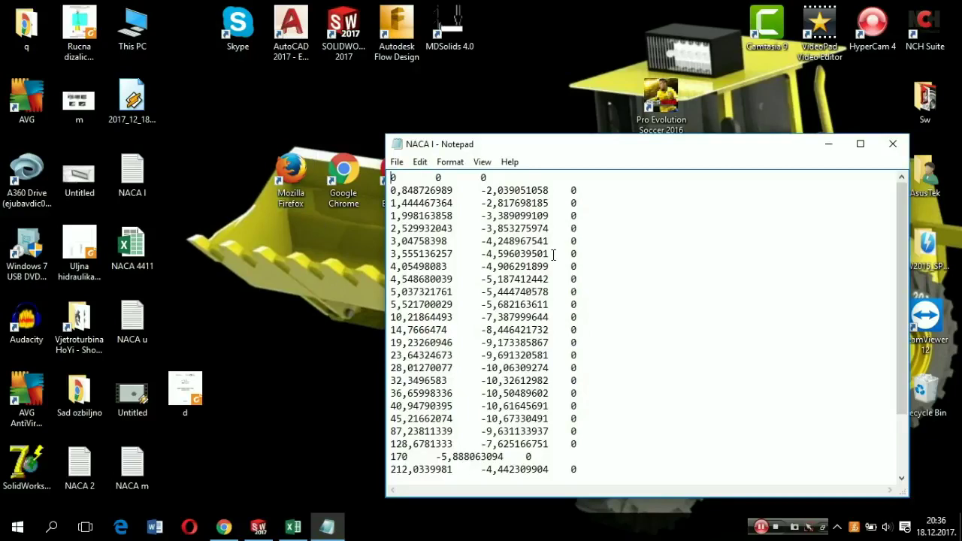
- Replace all ',' with '.' in NACA l, then save it while closing Notepad
key("ctrl+a")
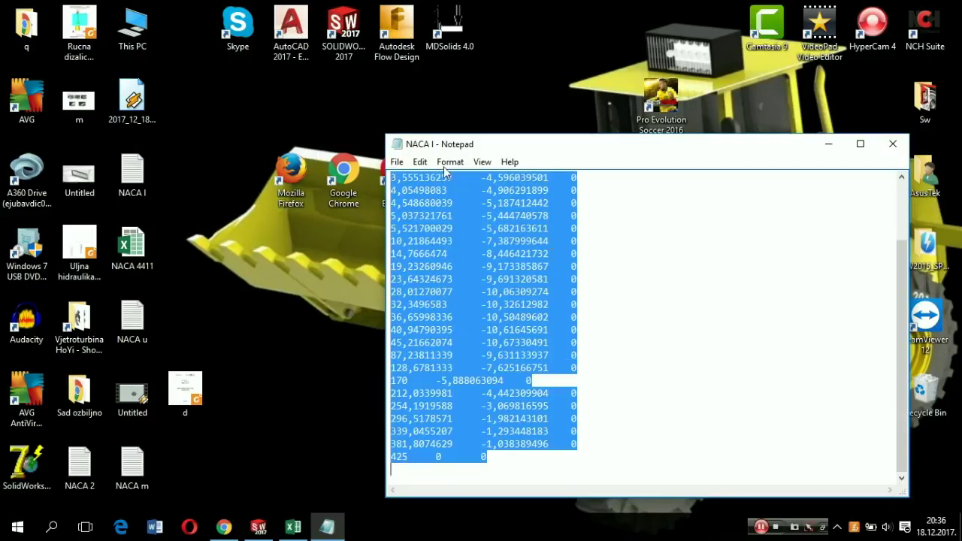
left_click(449, 162)
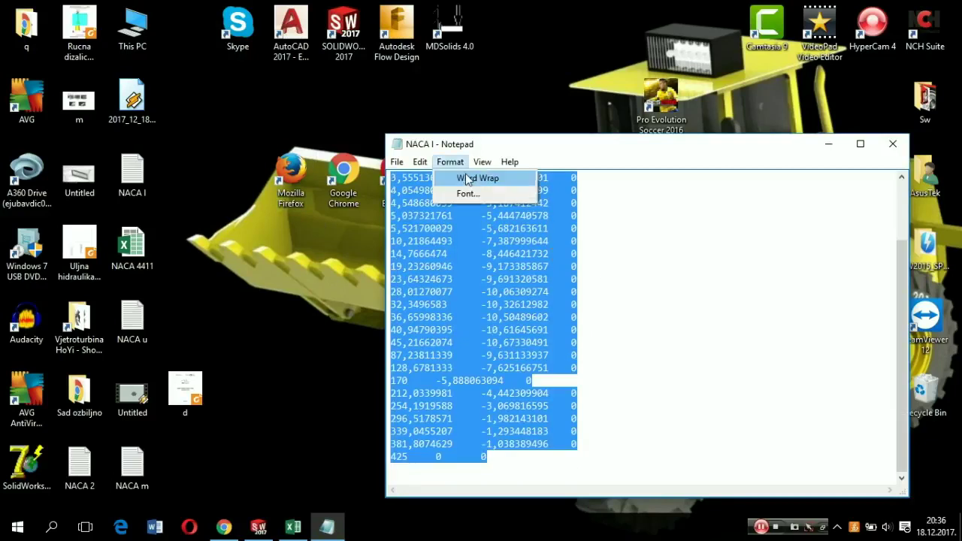
mouse_move(420, 162)
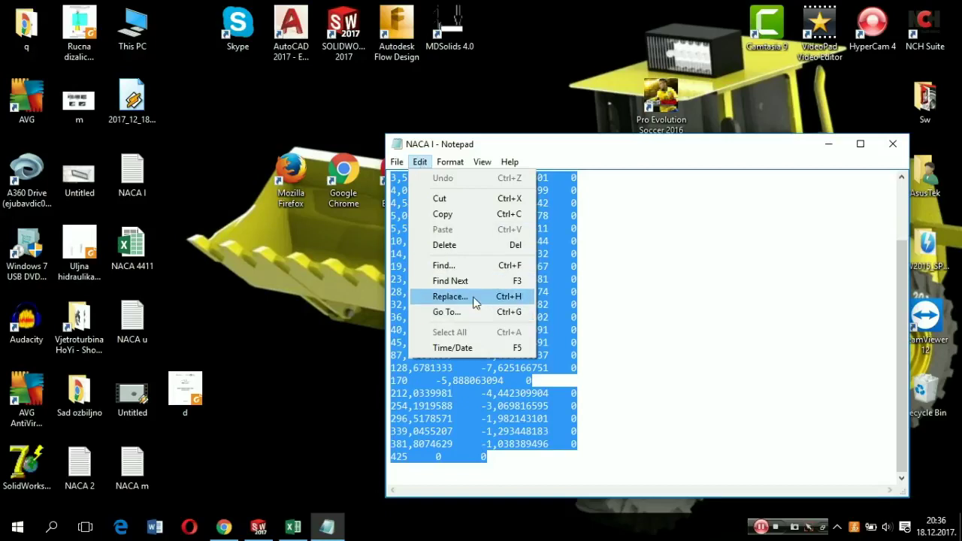
left_click(449, 296)
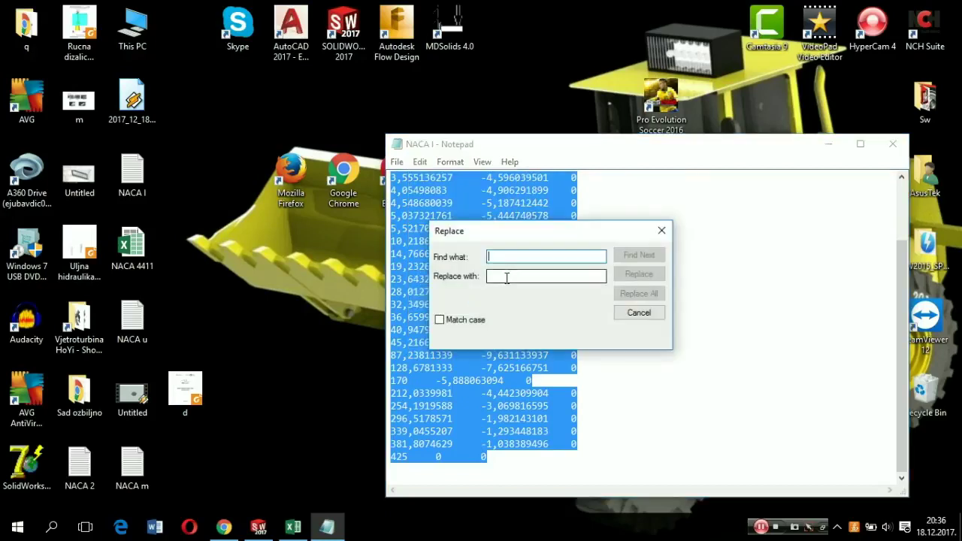
type(",")
left_click(510, 277)
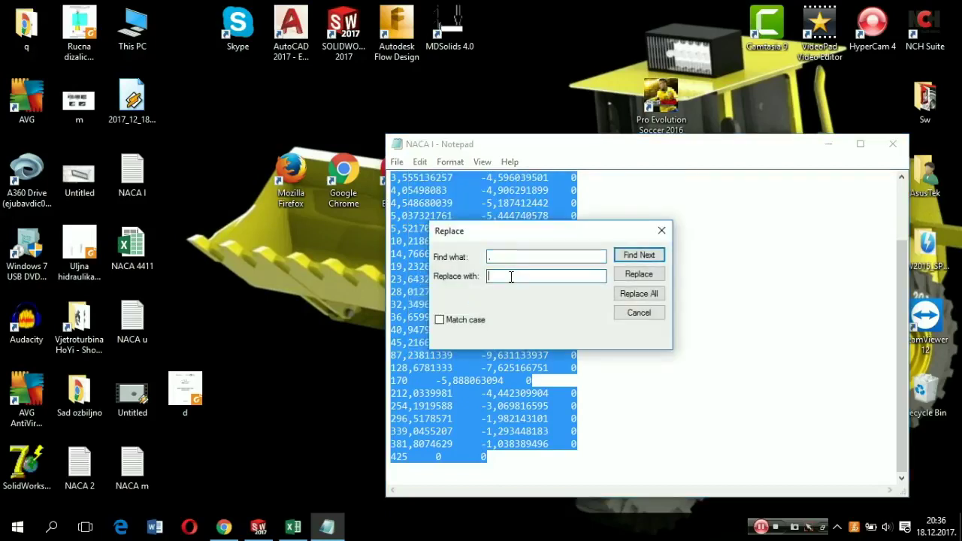
type(".")
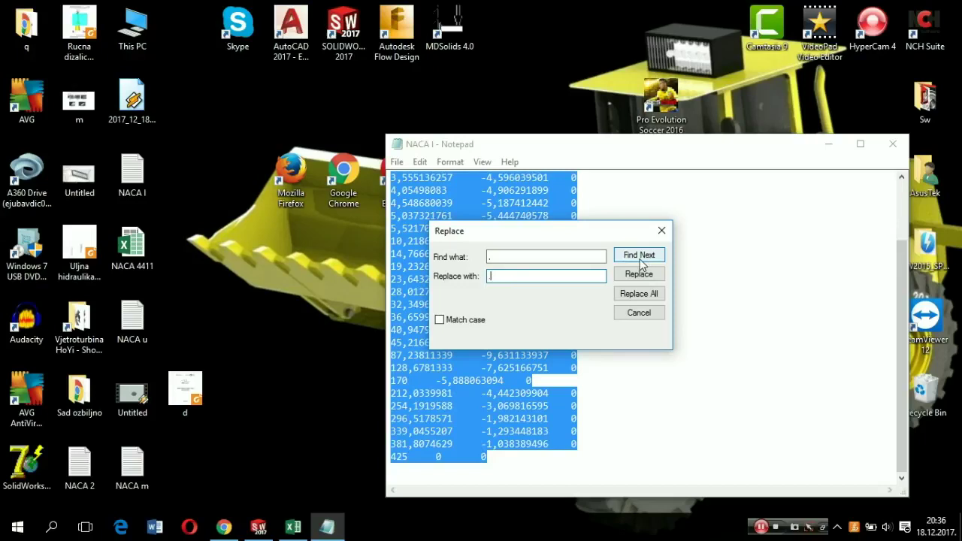
left_click(639, 299)
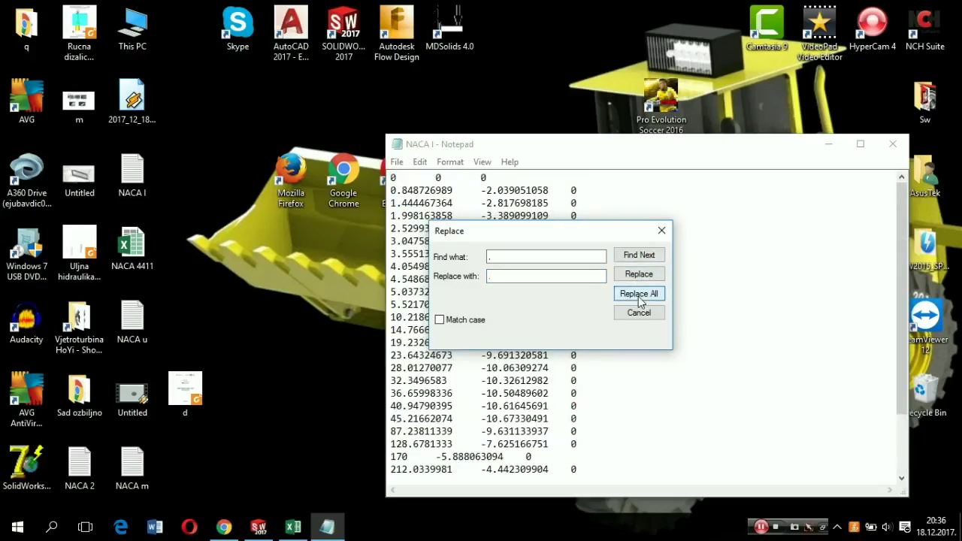
left_click(661, 231)
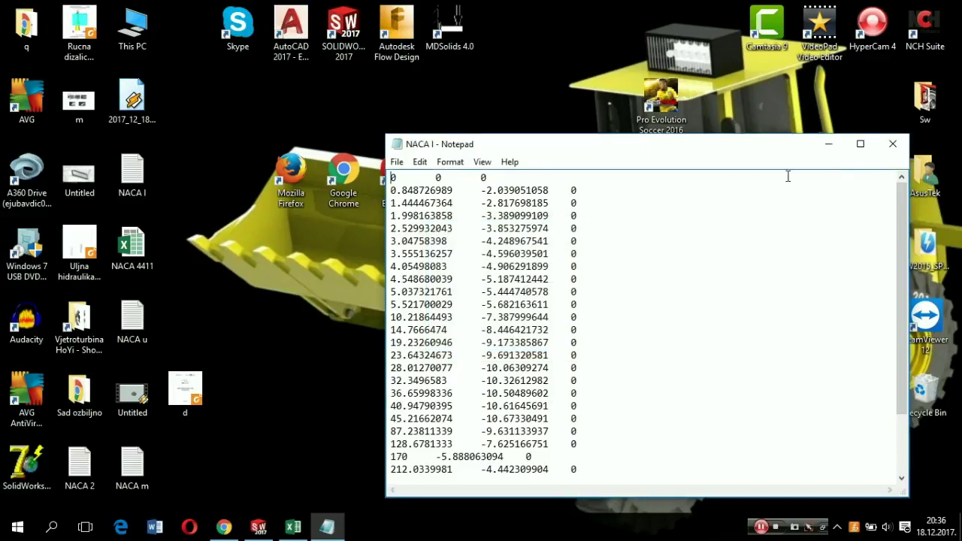
left_click(893, 144)
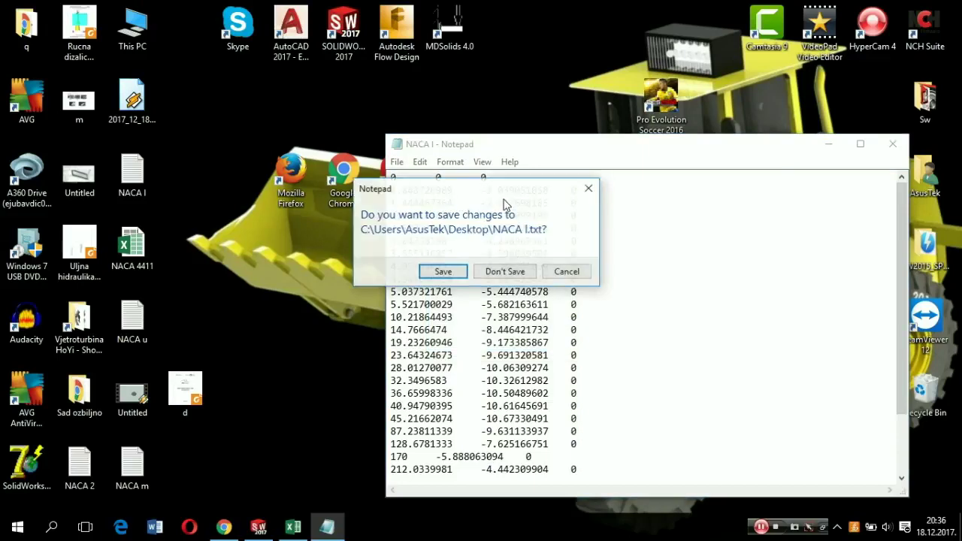
left_click(443, 272)
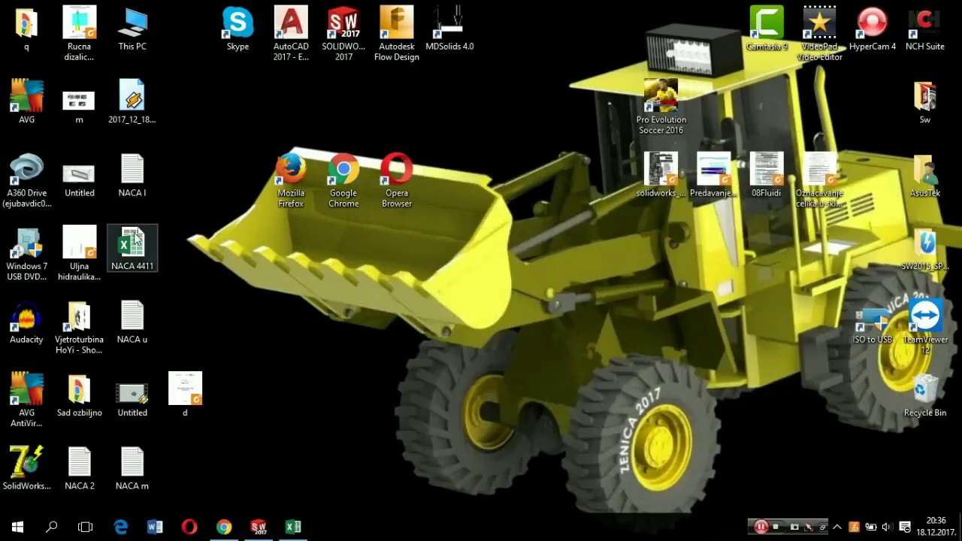
- Open NACA u in Notepad, replace all ',' with '.', and save it on closing
right_click(137, 317)
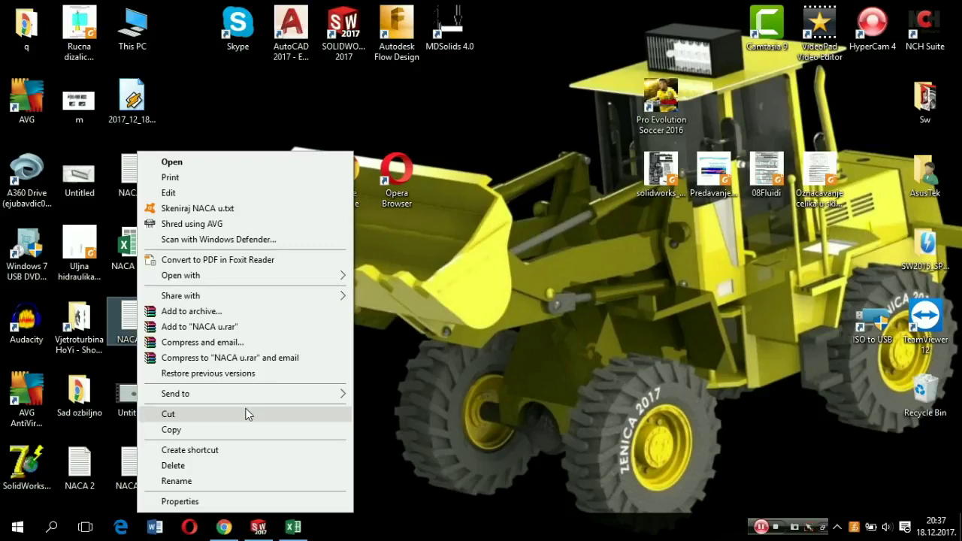
left_click(294, 162)
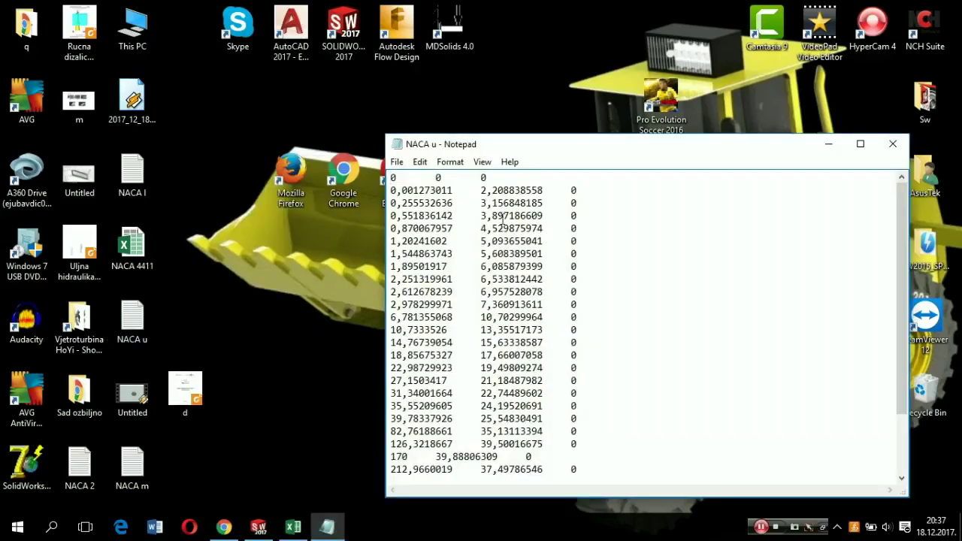
left_click(421, 162)
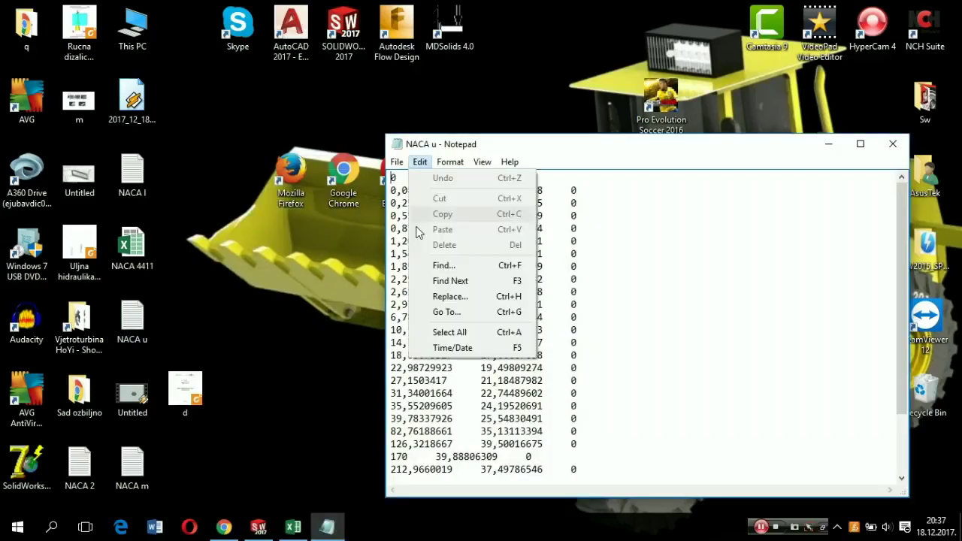
left_click(448, 298)
type(",")
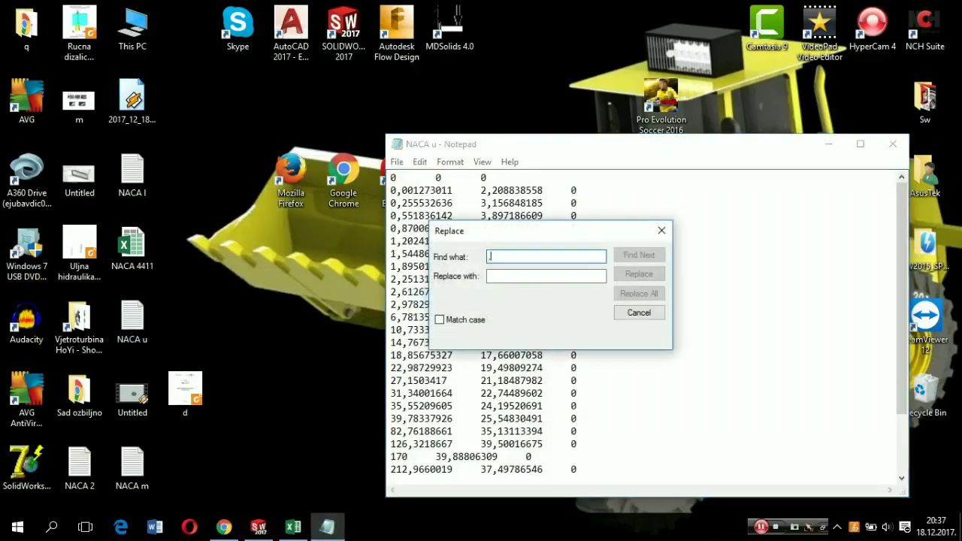
left_click(532, 276)
type(".")
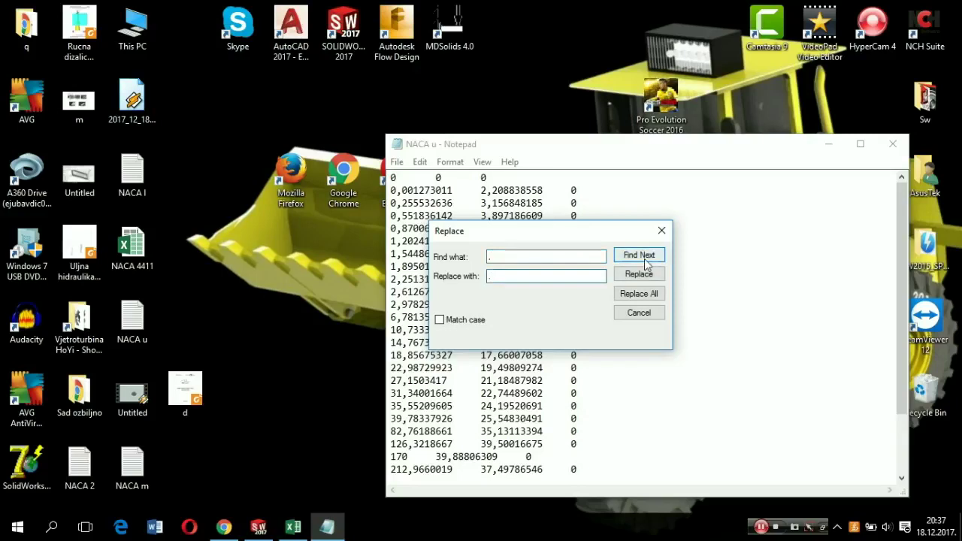
left_click(640, 281)
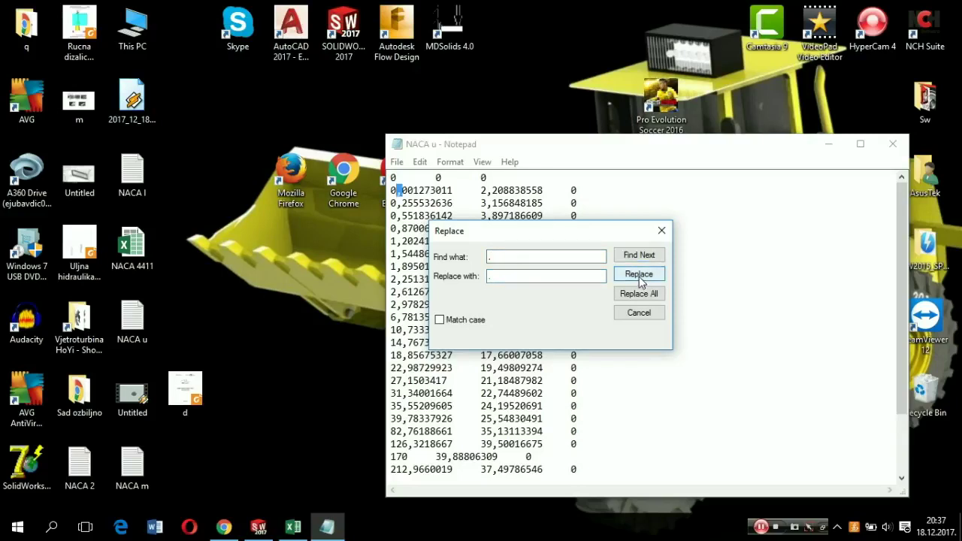
left_click(639, 293)
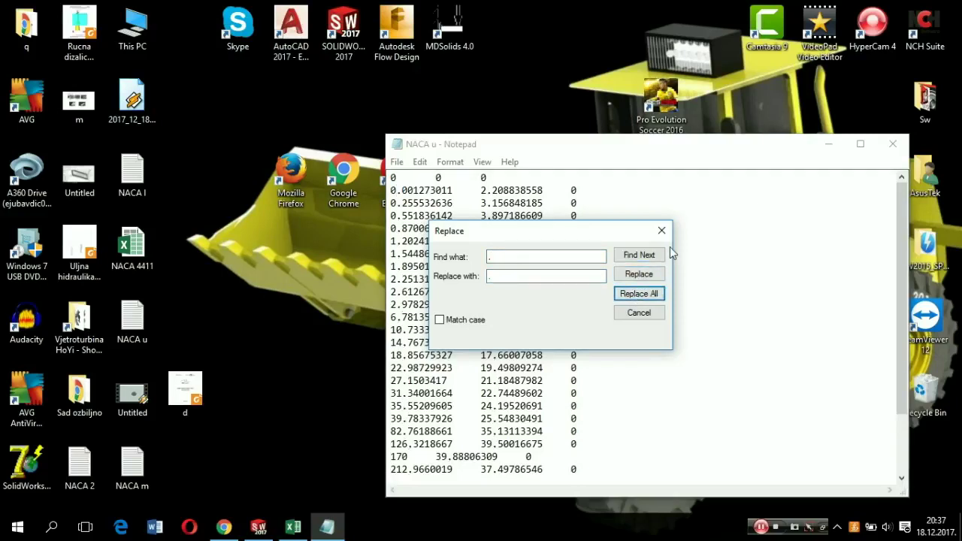
left_click(663, 230)
left_click(892, 144)
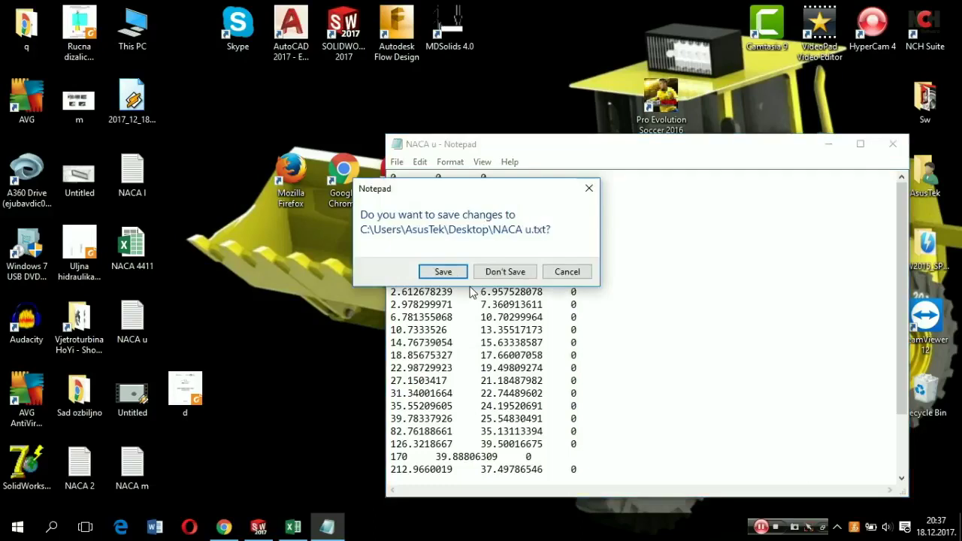
left_click(451, 278)
- Open NACA m in Notepad and replace all ',' with '.'
right_click(133, 457)
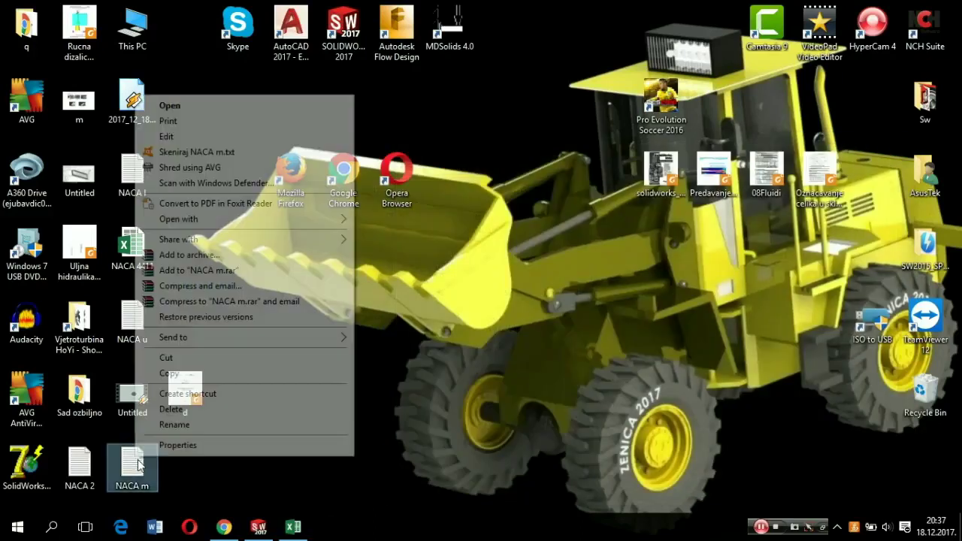
left_click(263, 105)
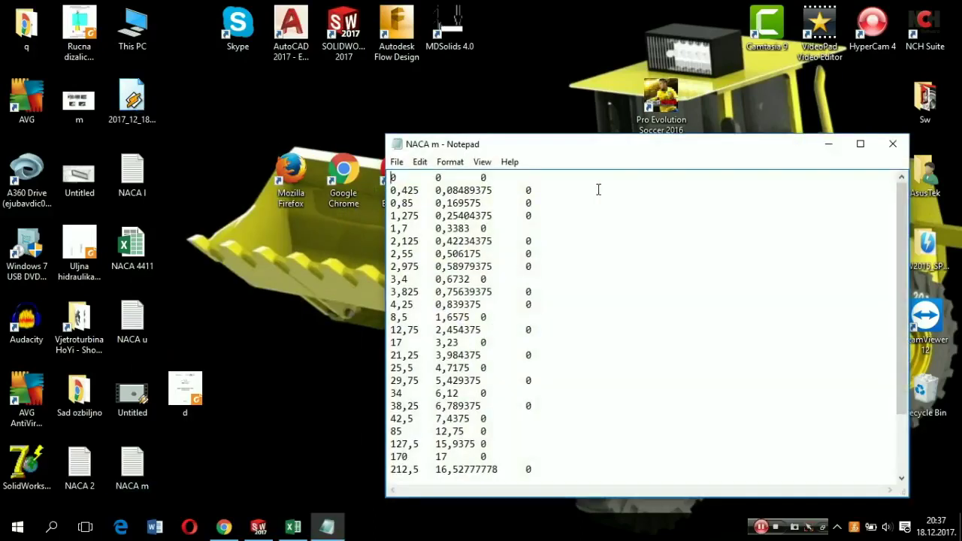
left_click(426, 165)
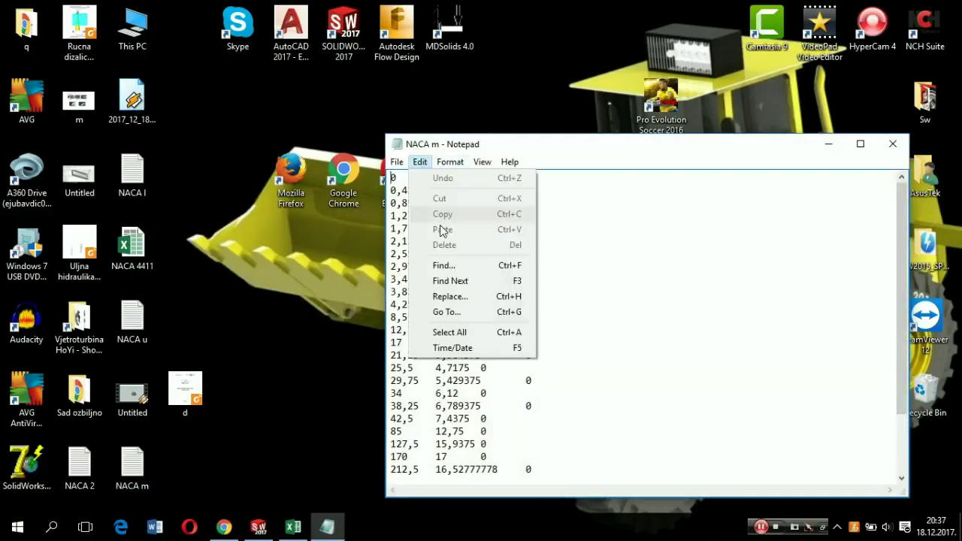
left_click(455, 294)
type(",")
left_click(511, 276)
type(".")
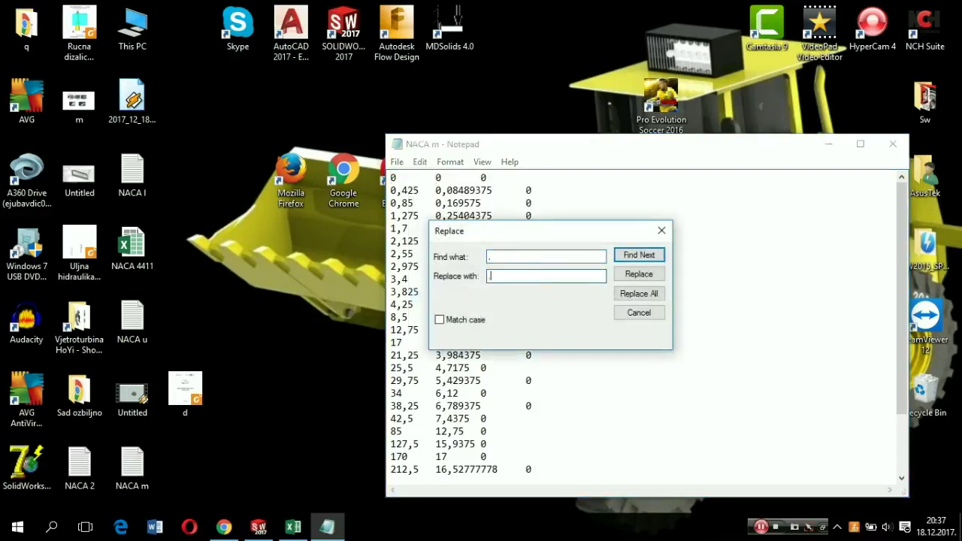
left_click(637, 294)
left_click(661, 231)
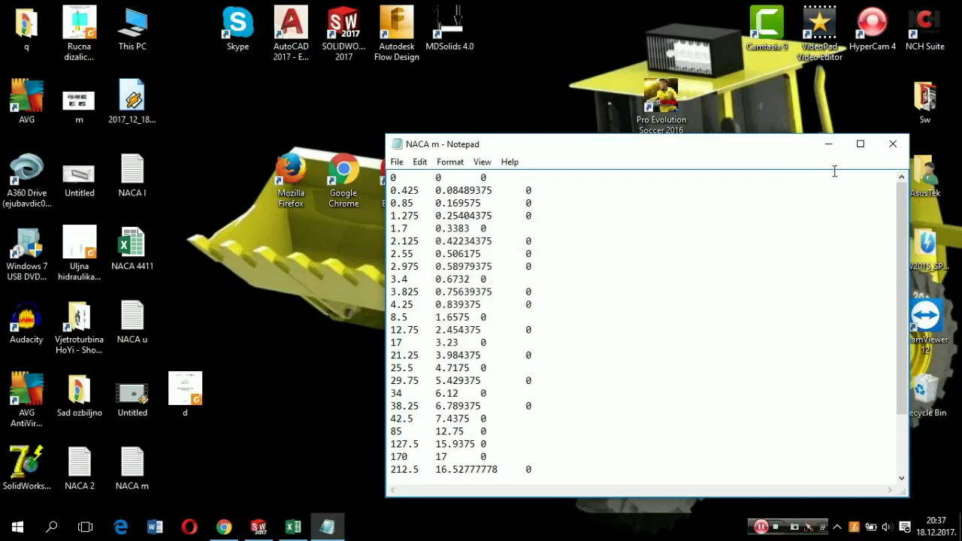
- Save the edited points as NACA m1 after the file-in-use errors, then close Notepad
left_click(892, 143)
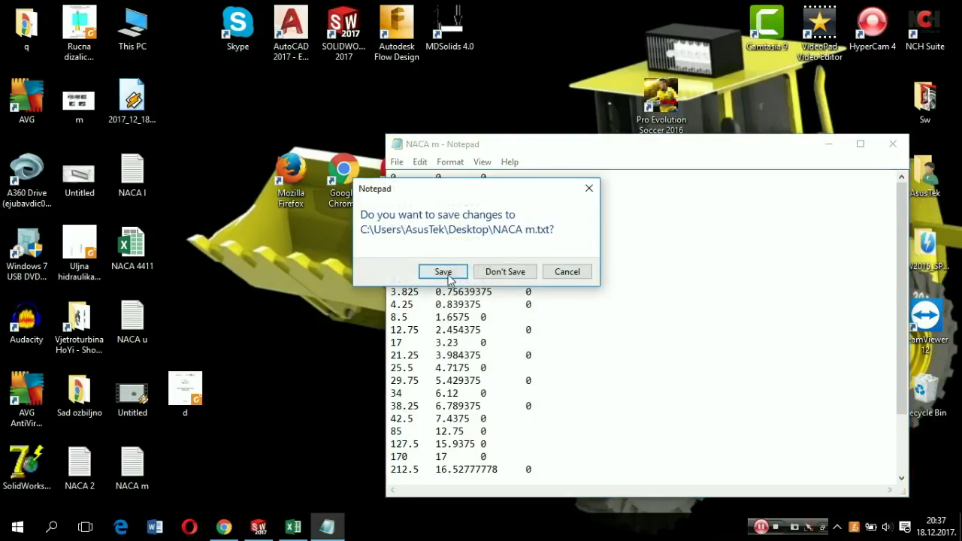
left_click(444, 273)
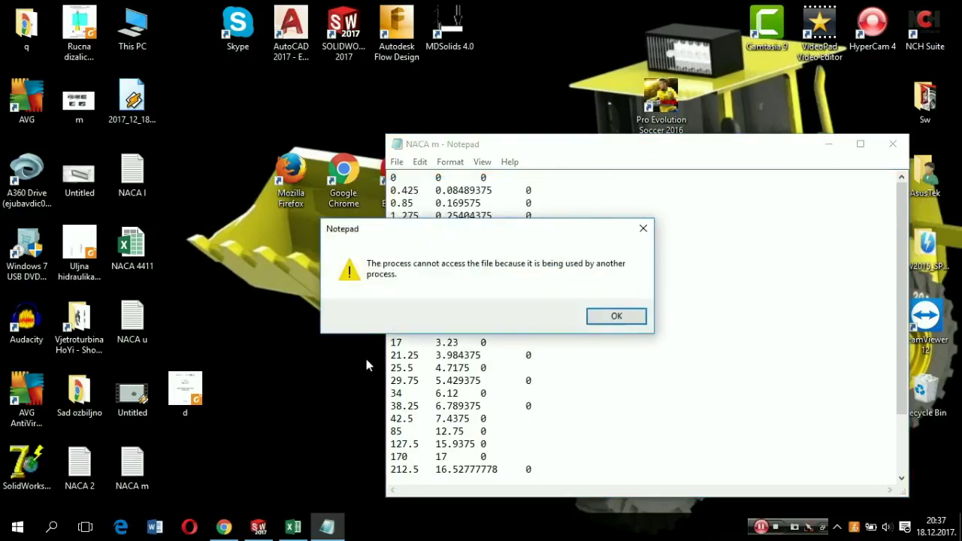
left_click(614, 316)
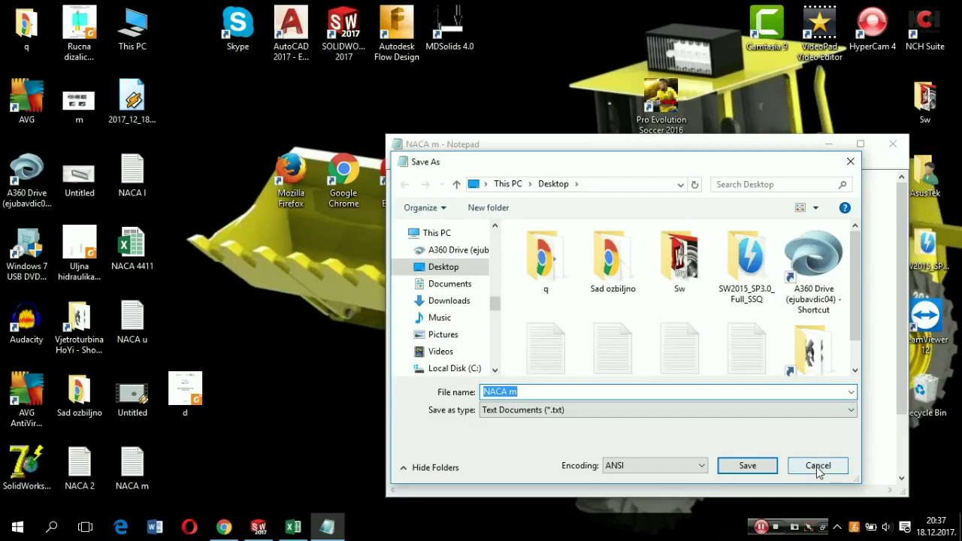
left_click(767, 466)
left_click(511, 264)
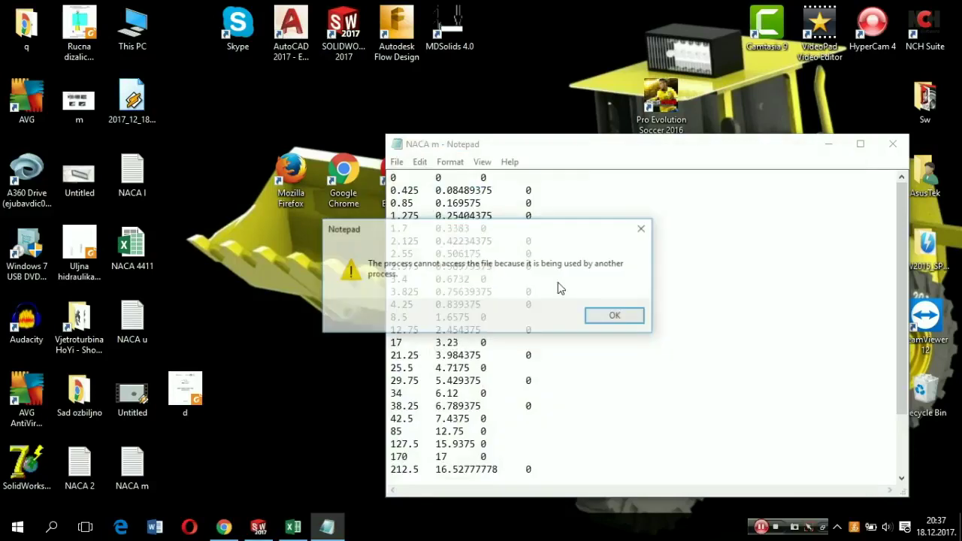
left_click(605, 321)
type("NACA m1")
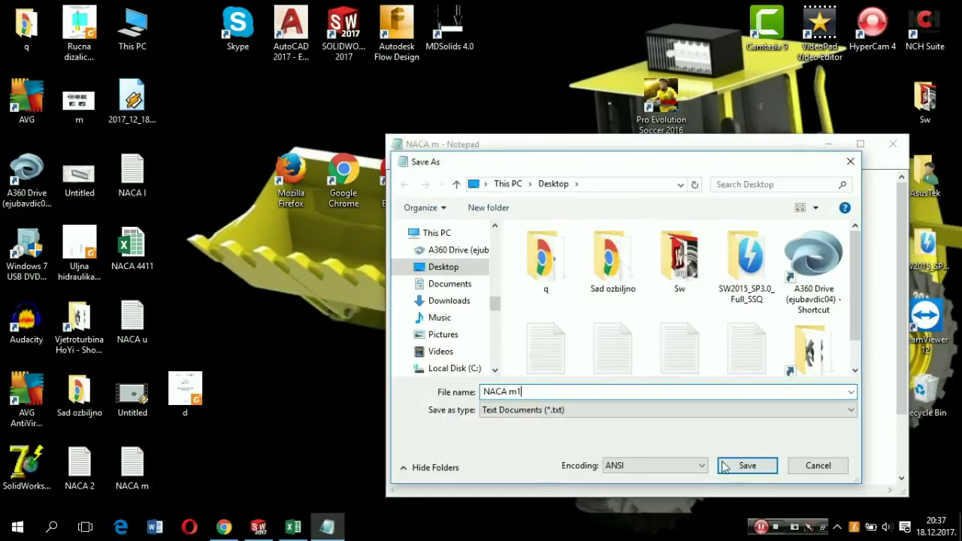
left_click(747, 465)
left_click(893, 144)
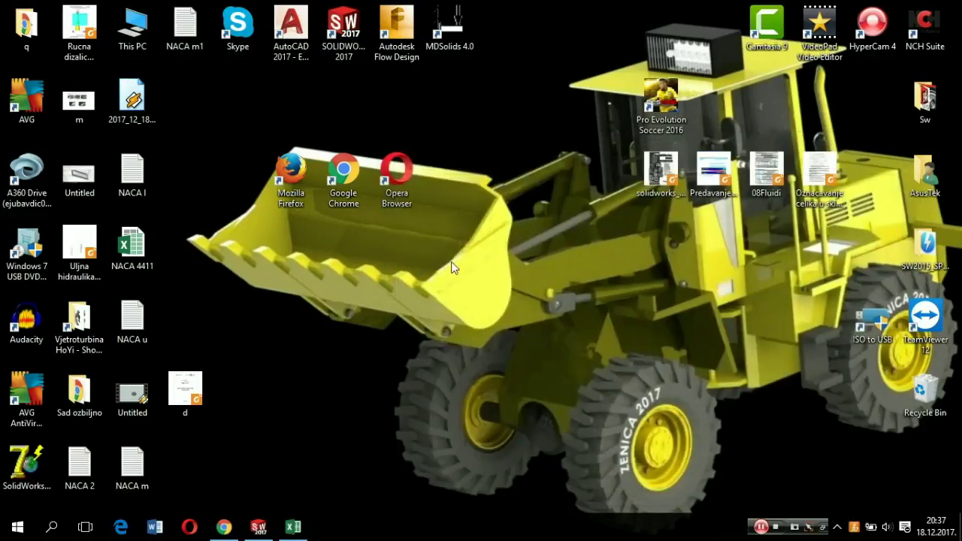
- In SolidWorks, start Curve Through XYZ Points and browse with the Text Files filter
left_click(259, 527)
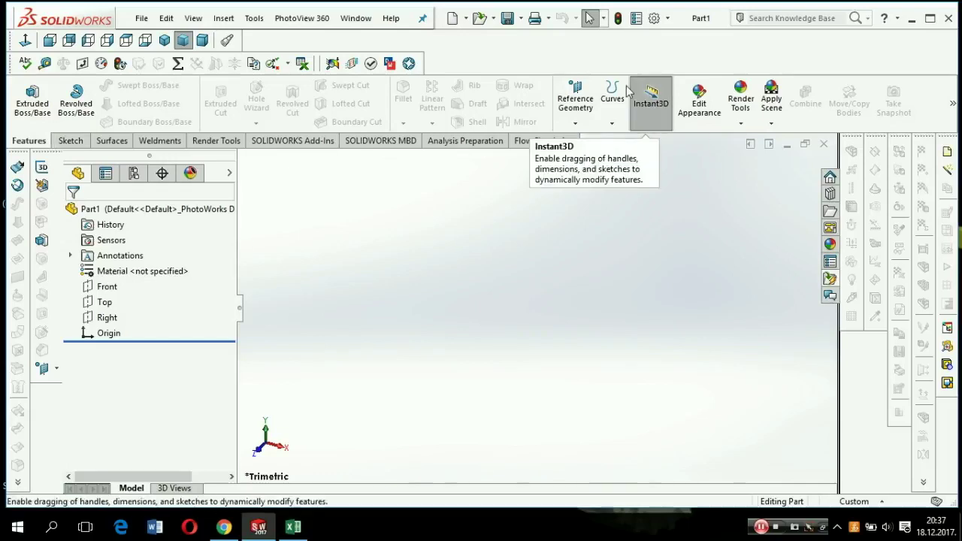
left_click(612, 101)
left_click(635, 141)
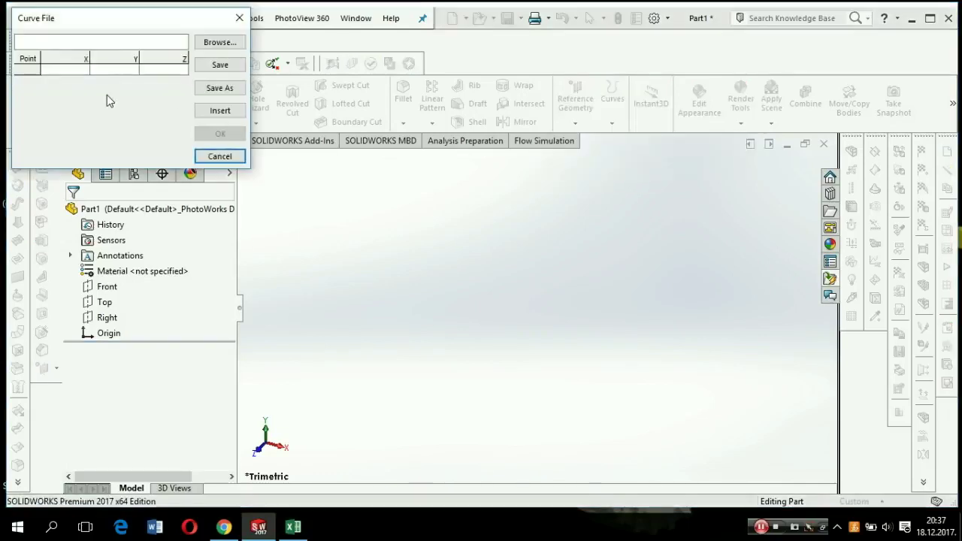
left_click(218, 42)
scroll(180, 127, "down", 1)
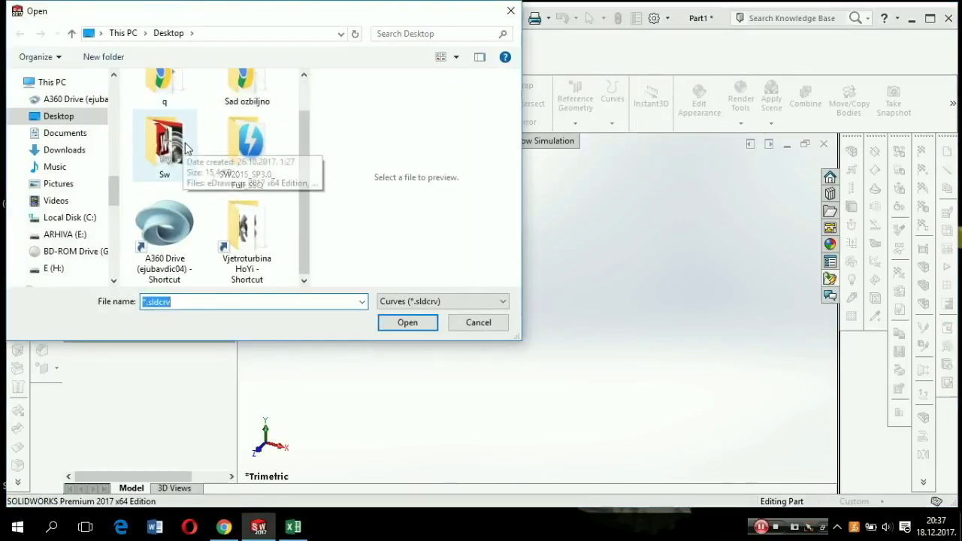
scroll(253, 194, "up", 1)
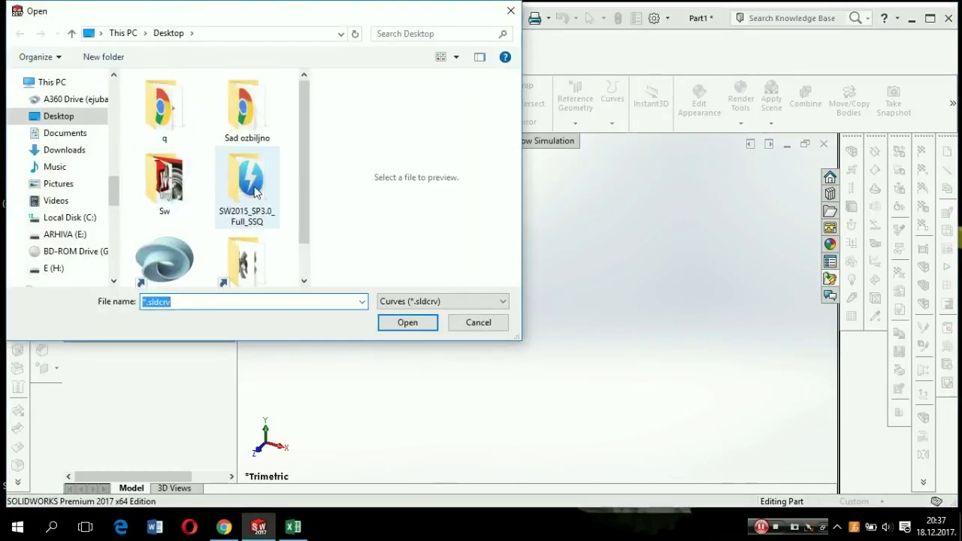
left_click(446, 301)
left_click(450, 325)
- Load the NACA l point file and accept the curve as Curve2
scroll(257, 225, "down", 2)
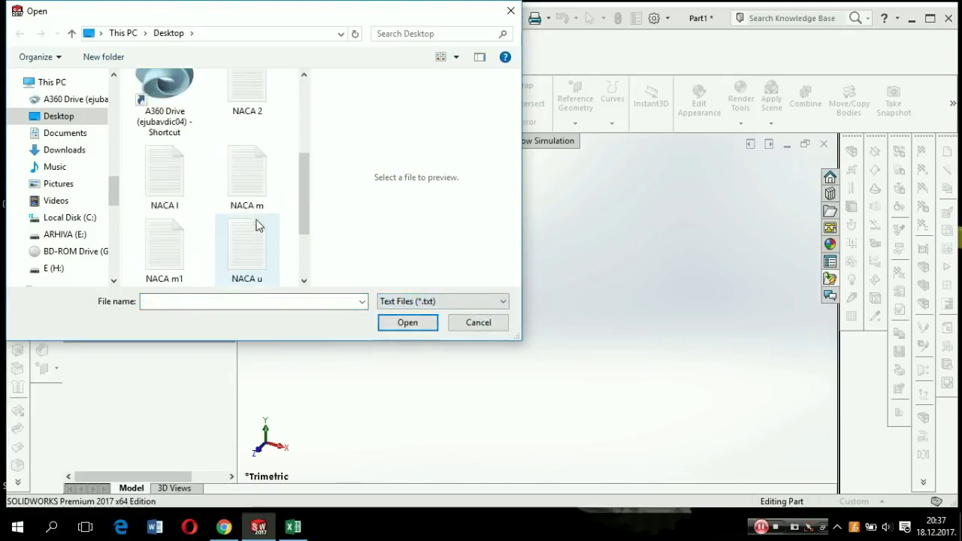
left_click(174, 205)
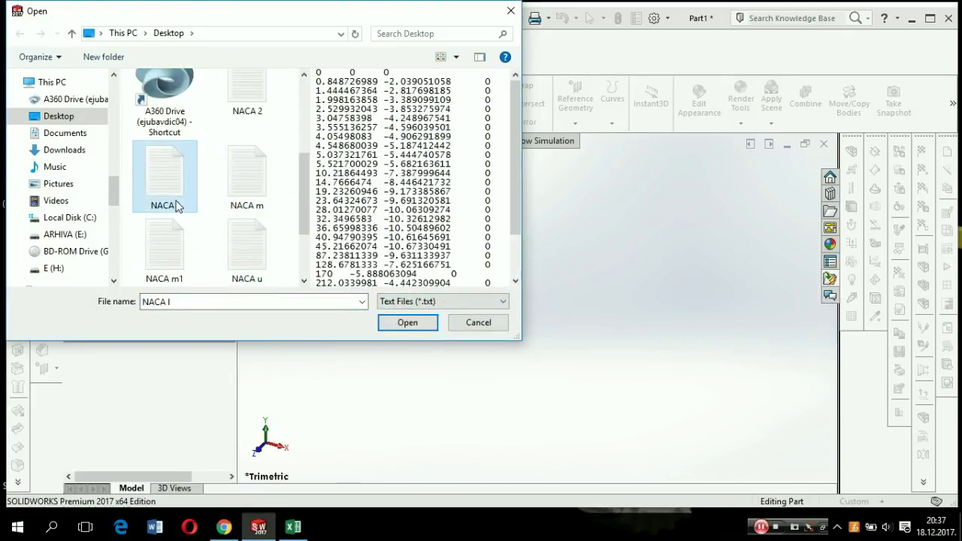
left_click(407, 322)
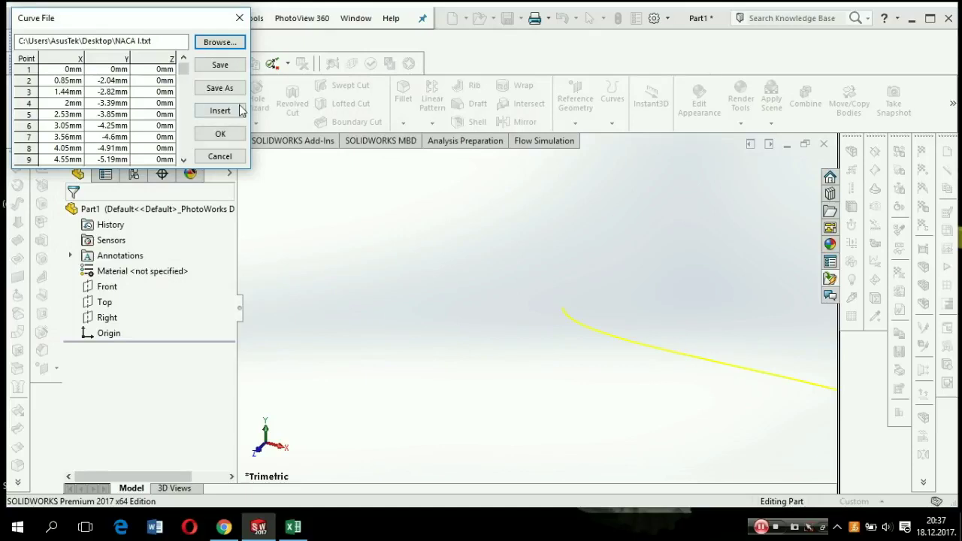
left_click(221, 135)
left_click(220, 135)
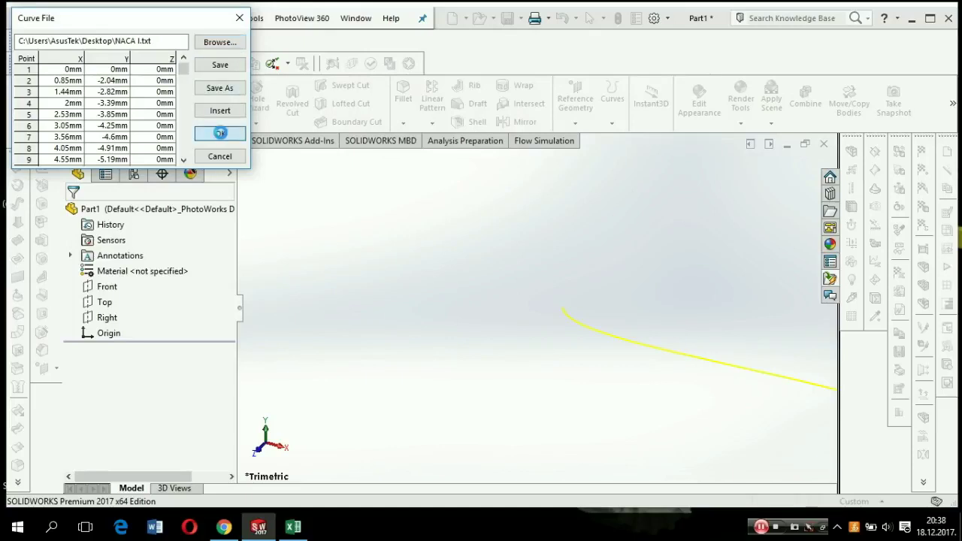
scroll(707, 331, "down", 2)
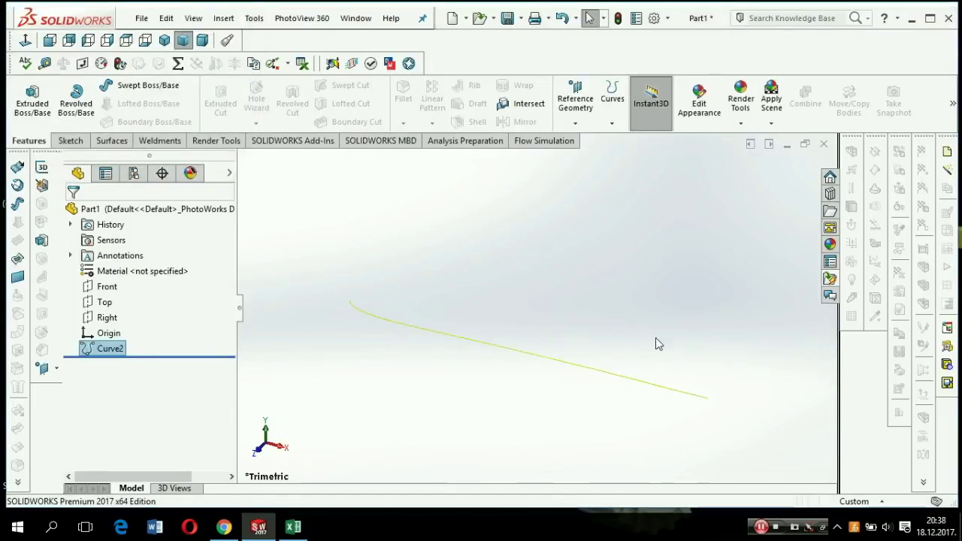
scroll(526, 316, "down", 2)
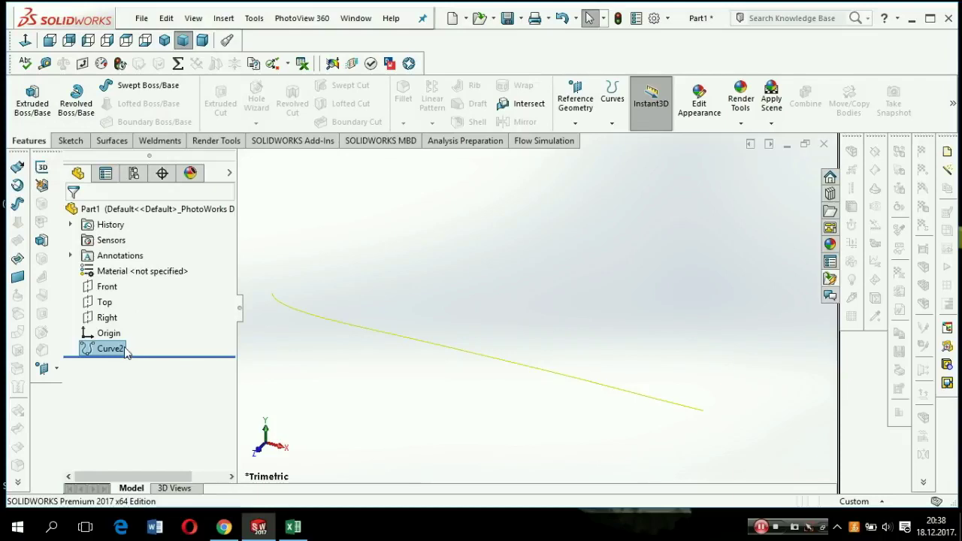
- Start a curve through XYZ points and try loading NACA m.txt, dismissing the invalid-file error
left_click(612, 123)
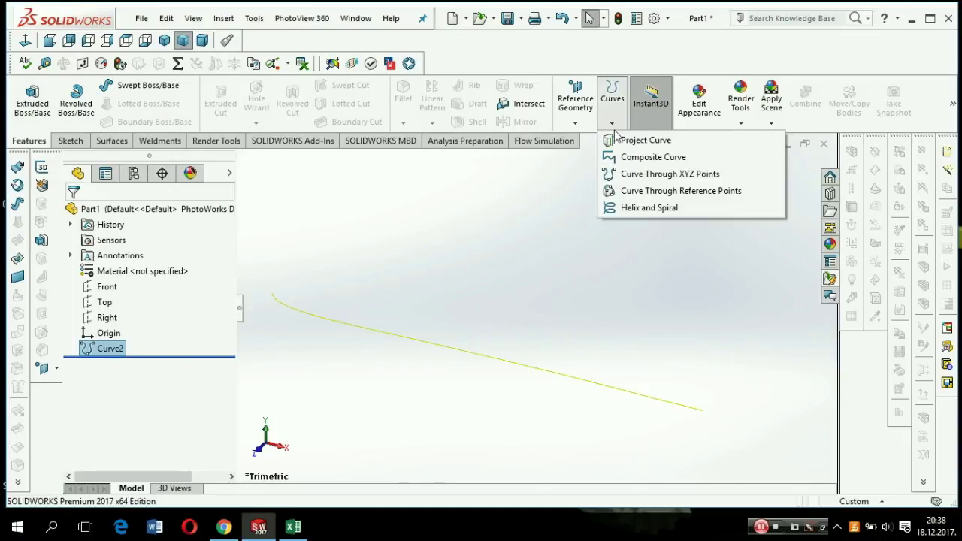
left_click(621, 175)
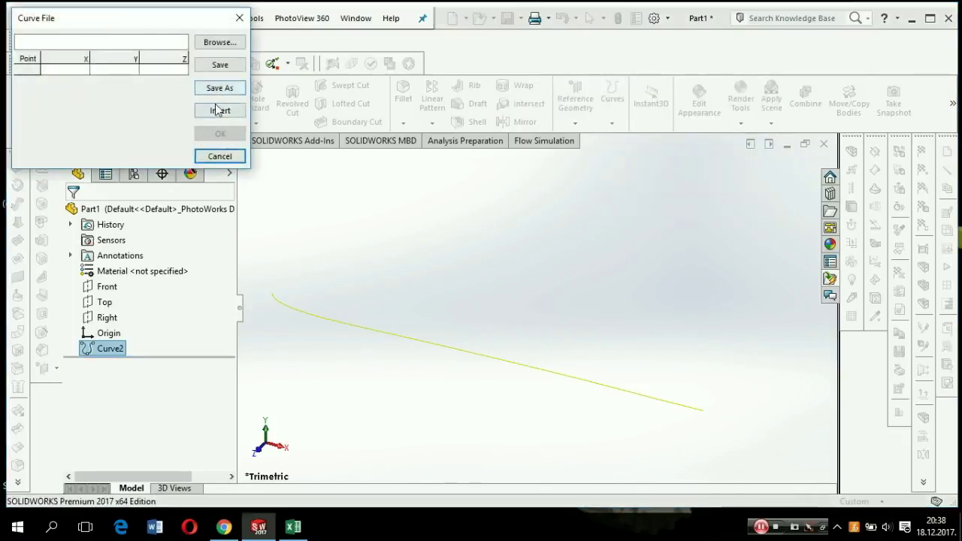
left_click(236, 46)
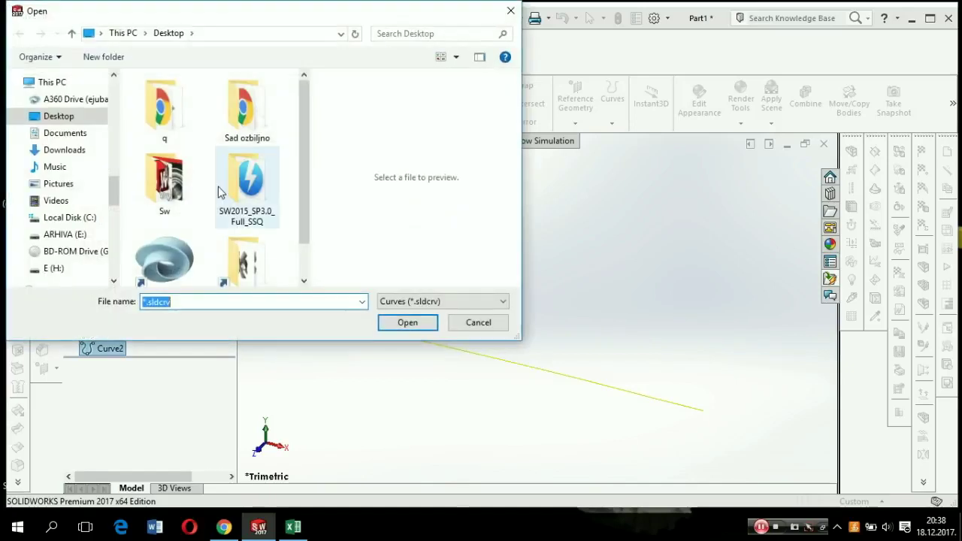
scroll(218, 188, "down", 1)
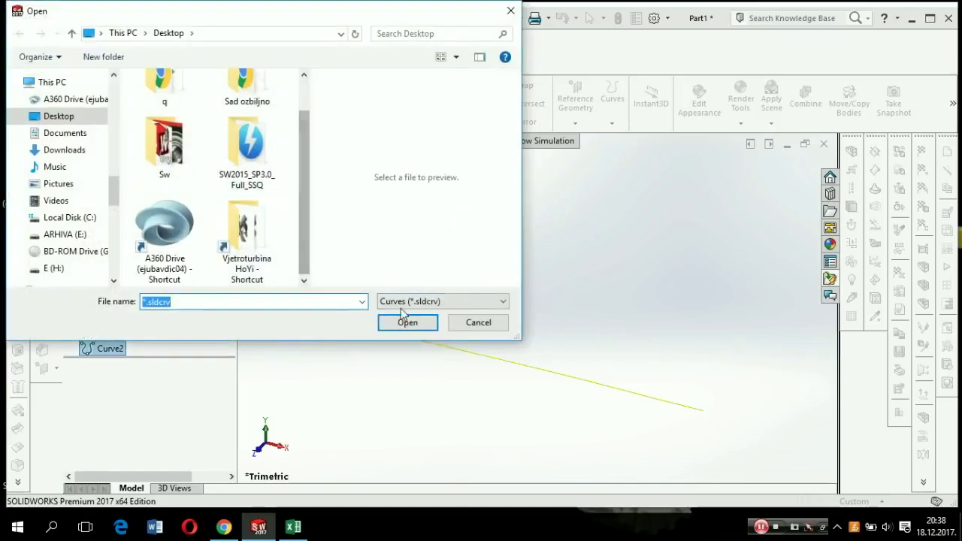
left_click(441, 302)
left_click(422, 326)
scroll(208, 223, "down", 2)
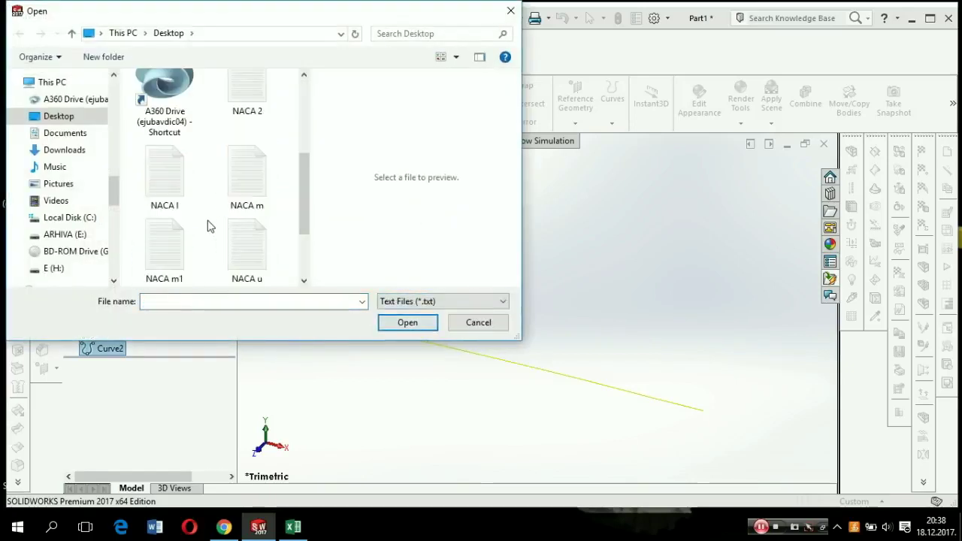
left_click(247, 199)
left_click(393, 323)
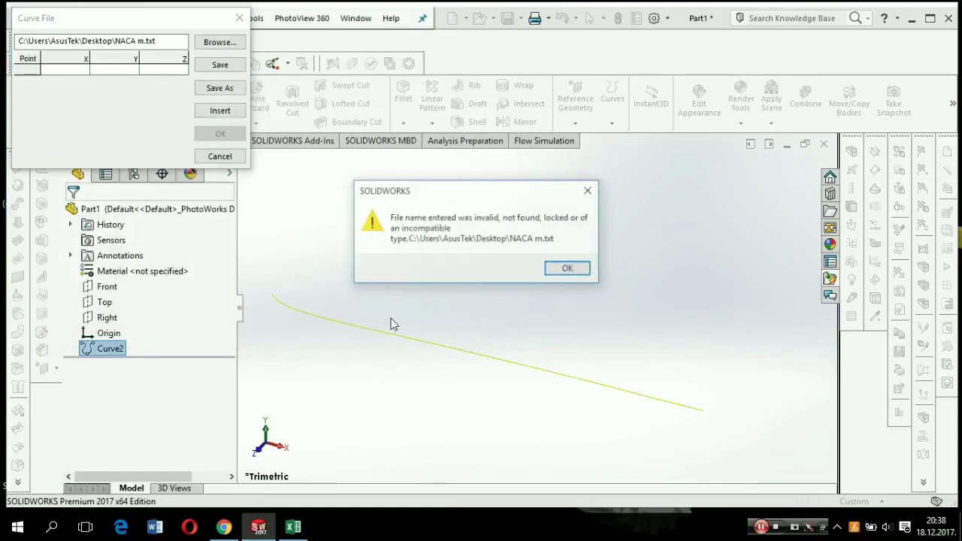
left_click(549, 271)
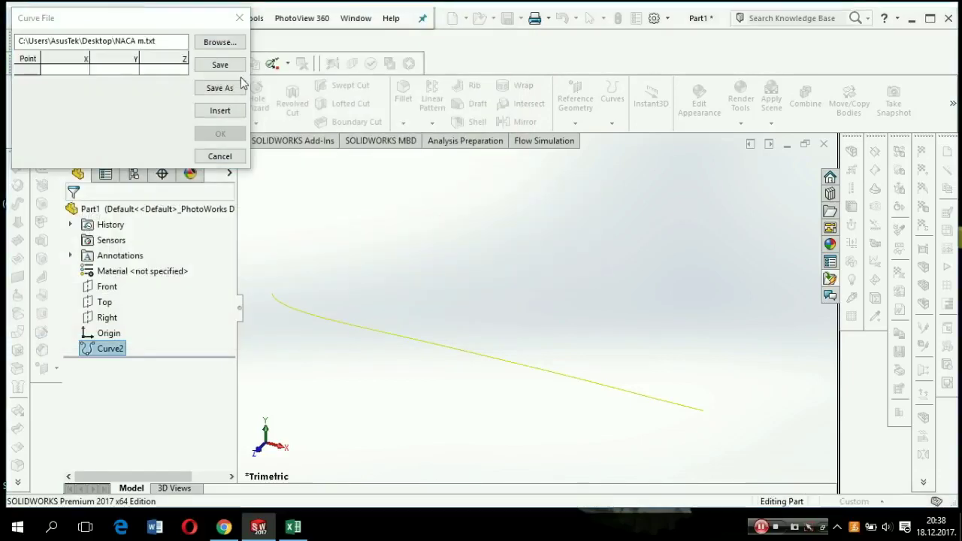
- Load the NACA m1.txt point file instead and accept it as Curve3
left_click(229, 46)
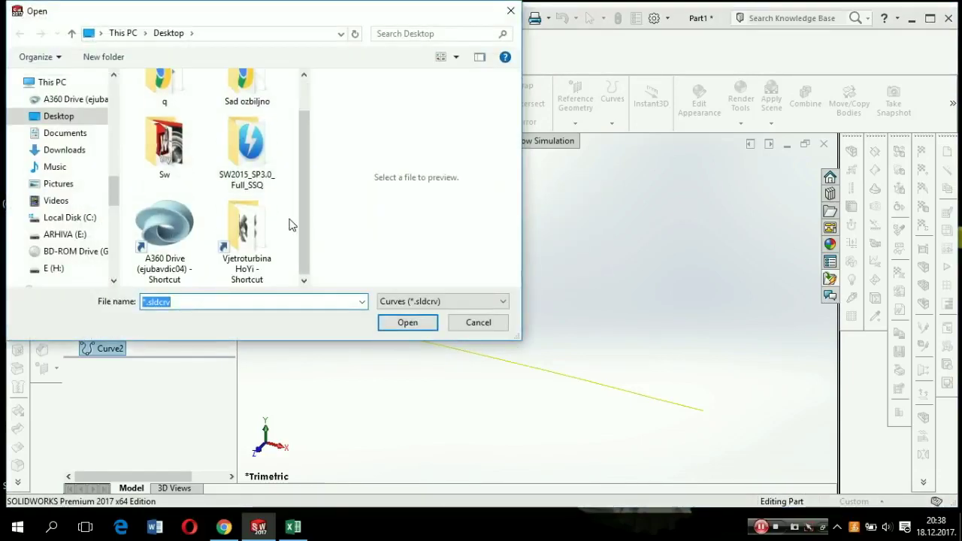
left_click(412, 301)
left_click(409, 326)
scroll(232, 214, "down", 3)
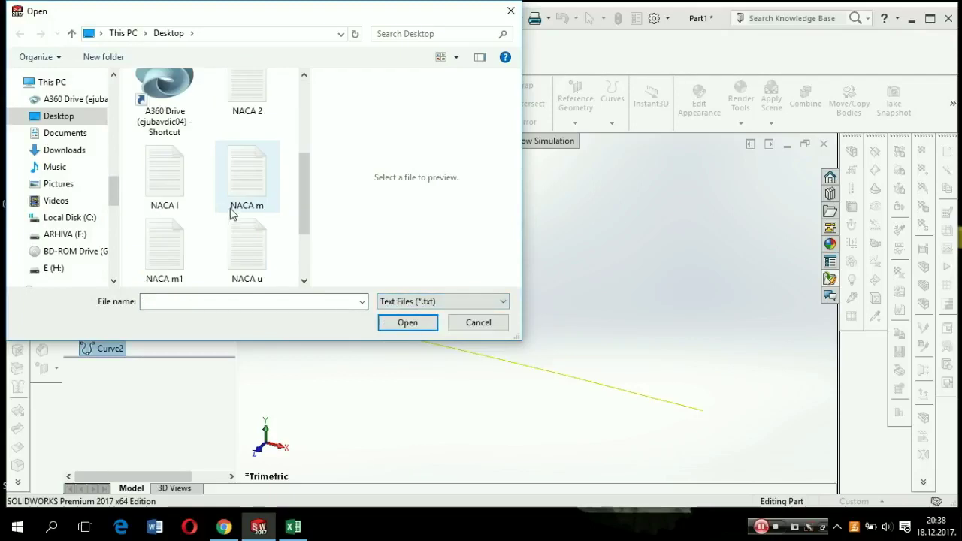
scroll(232, 214, "down", 1)
left_click(178, 179)
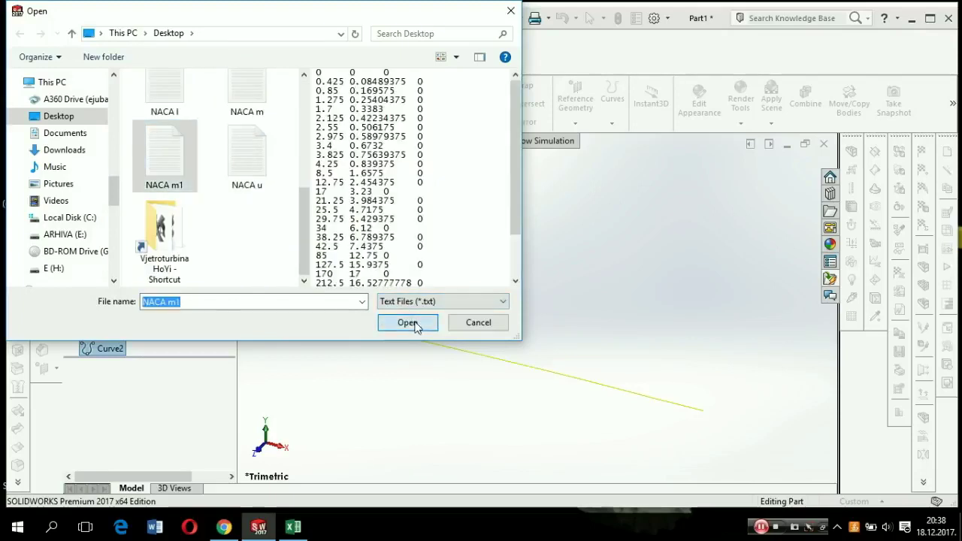
left_click(408, 323)
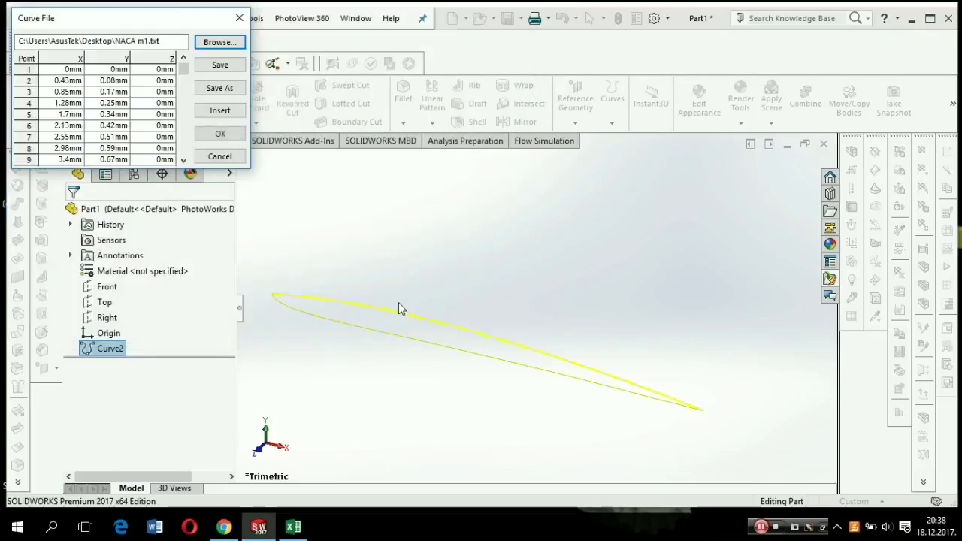
left_click(220, 134)
- Clear the selection and start a new curve through XYZ points, browsing Text Files (*.txt)
left_click(500, 301)
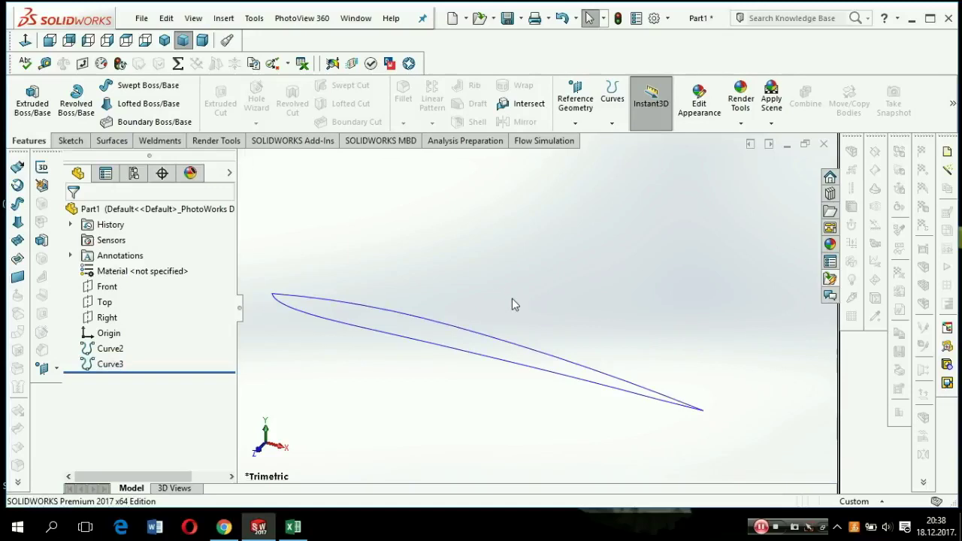
scroll(526, 308, "down", 1)
scroll(541, 312, "down", 2)
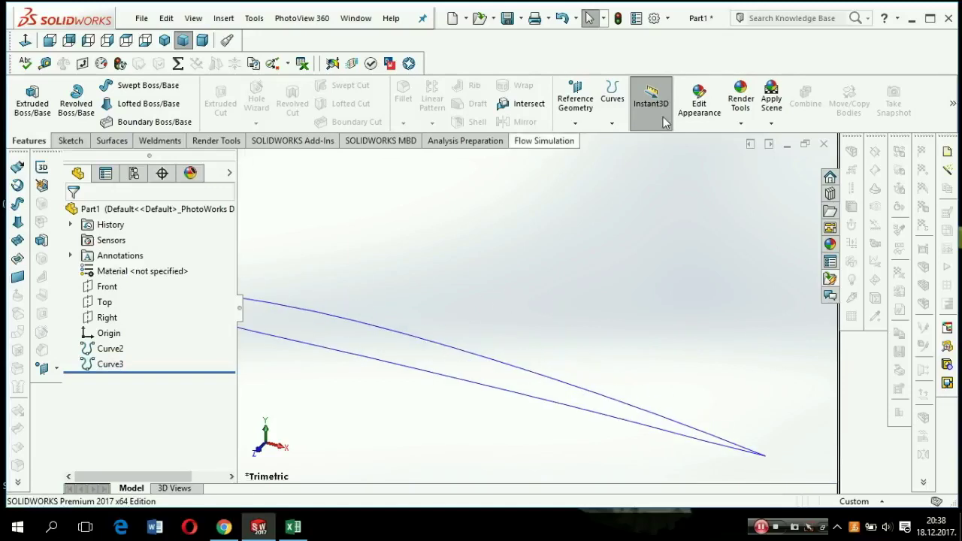
left_click(612, 99)
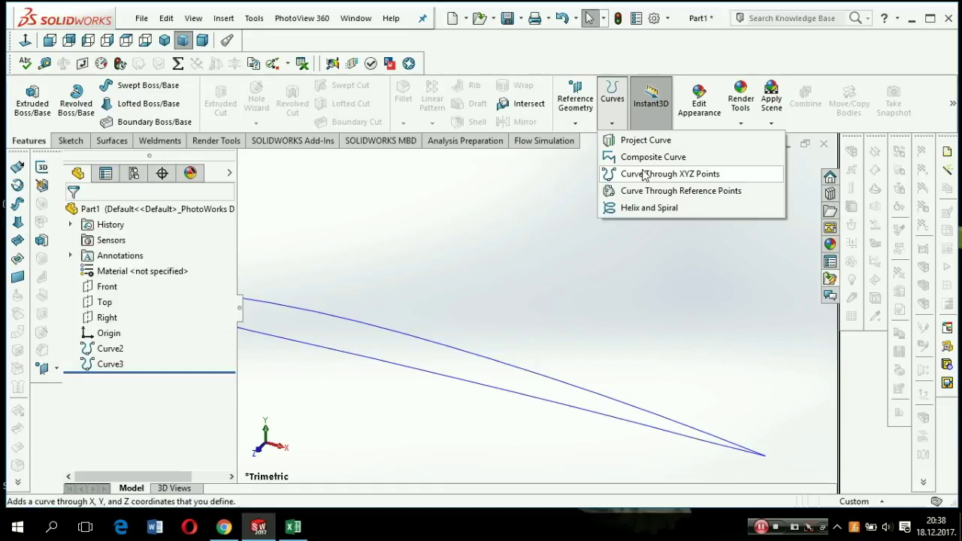
left_click(644, 175)
left_click(223, 42)
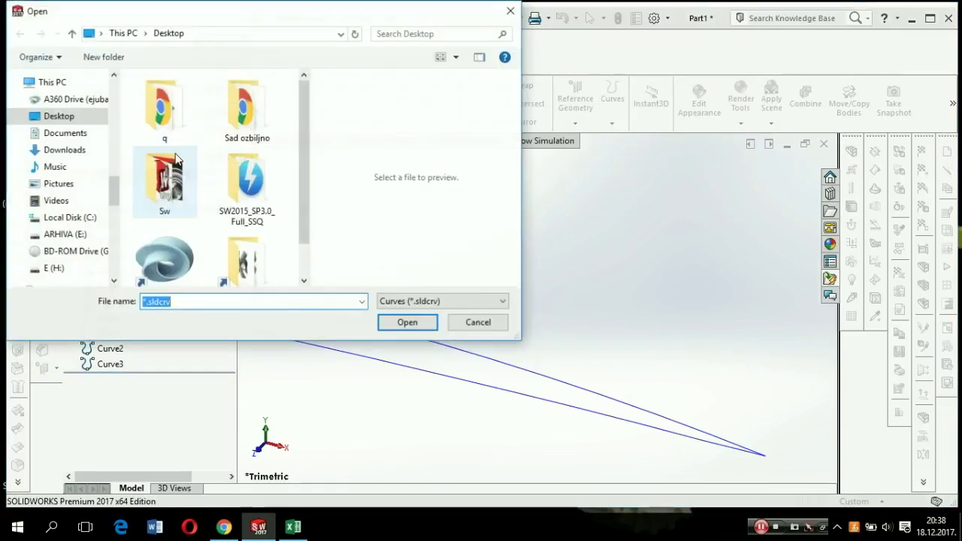
scroll(279, 211, "down", 1)
left_click(408, 302)
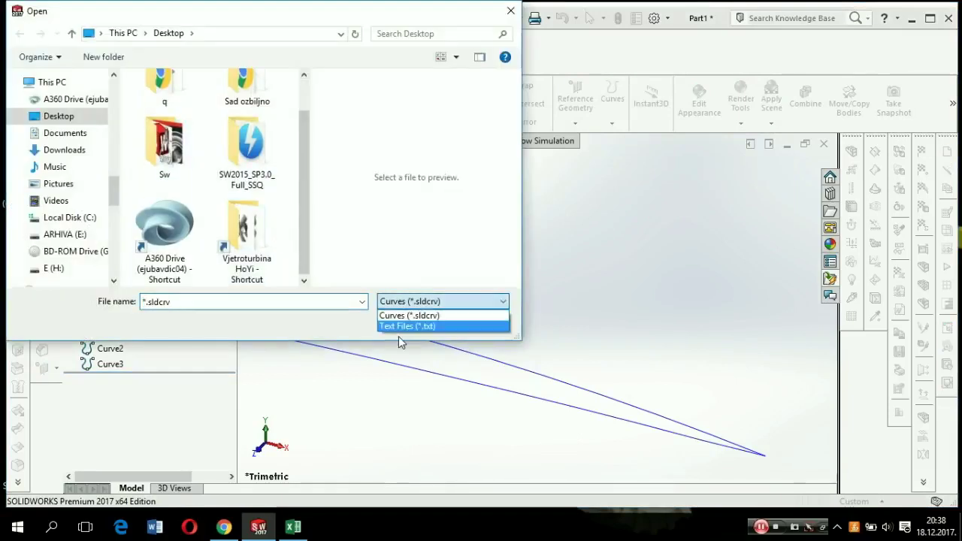
left_click(408, 325)
scroll(219, 218, "down", 3)
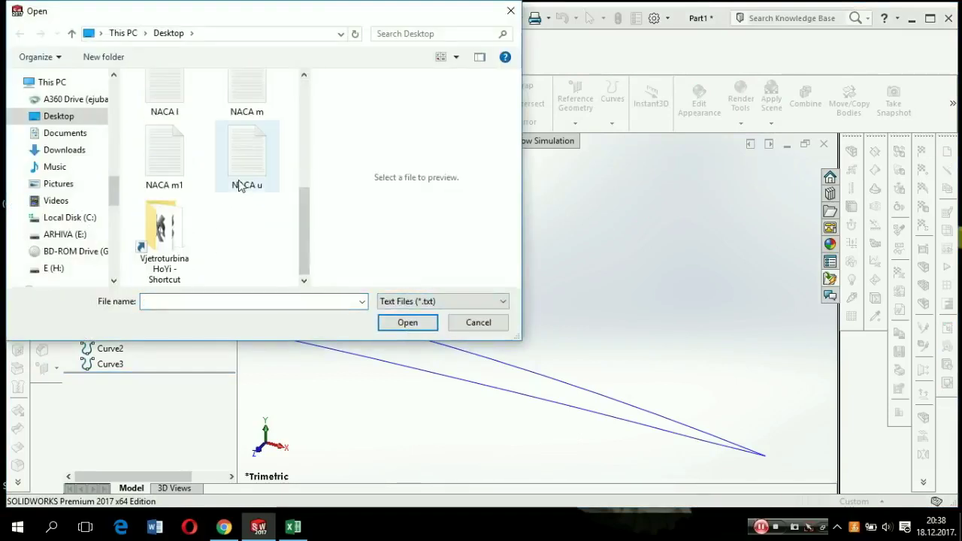
- Load NACA u.txt as the point file and accept it as Curve4
left_click(240, 182)
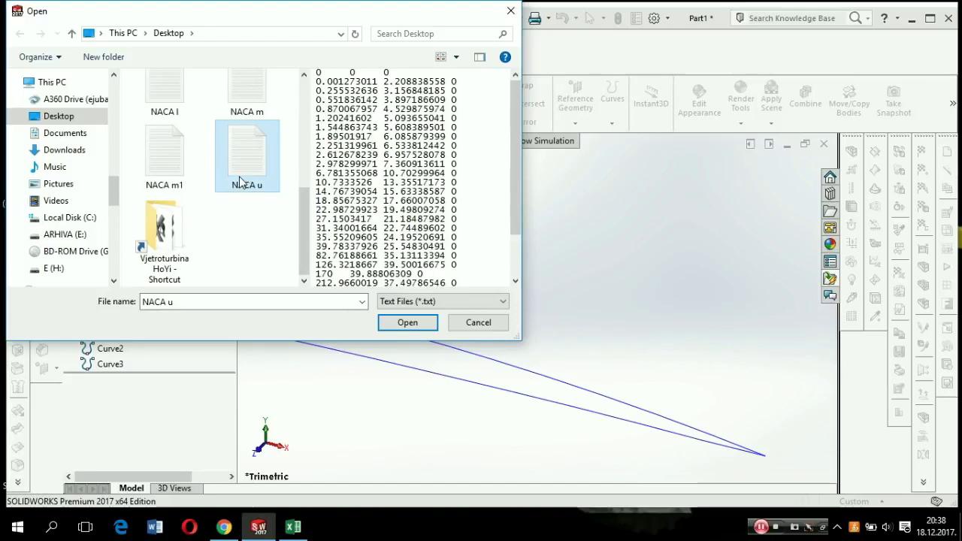
left_click(186, 171)
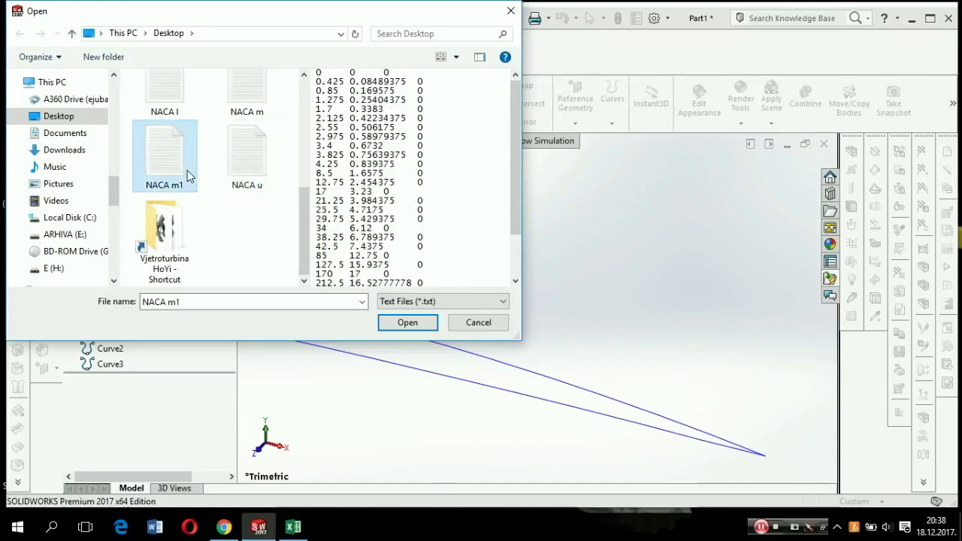
left_click(243, 175)
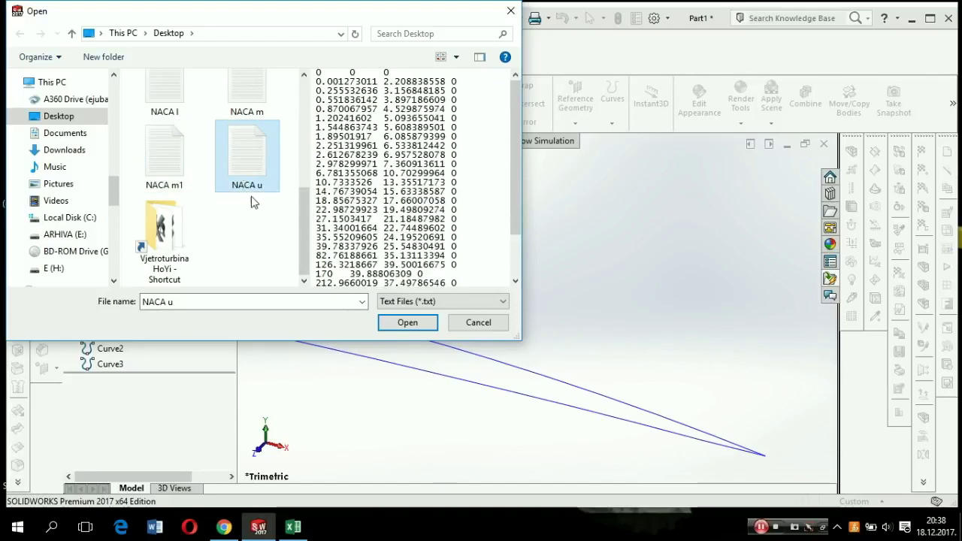
left_click(407, 325)
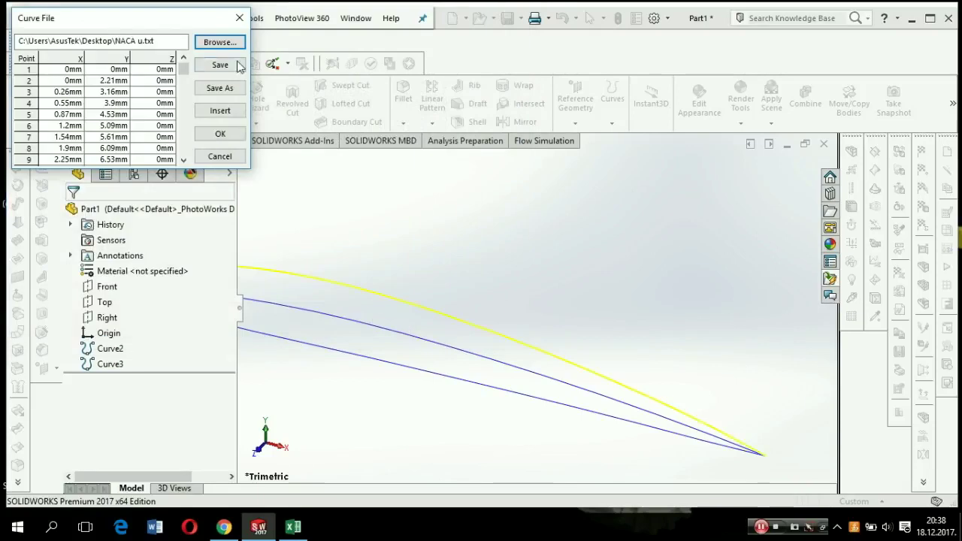
left_click(224, 136)
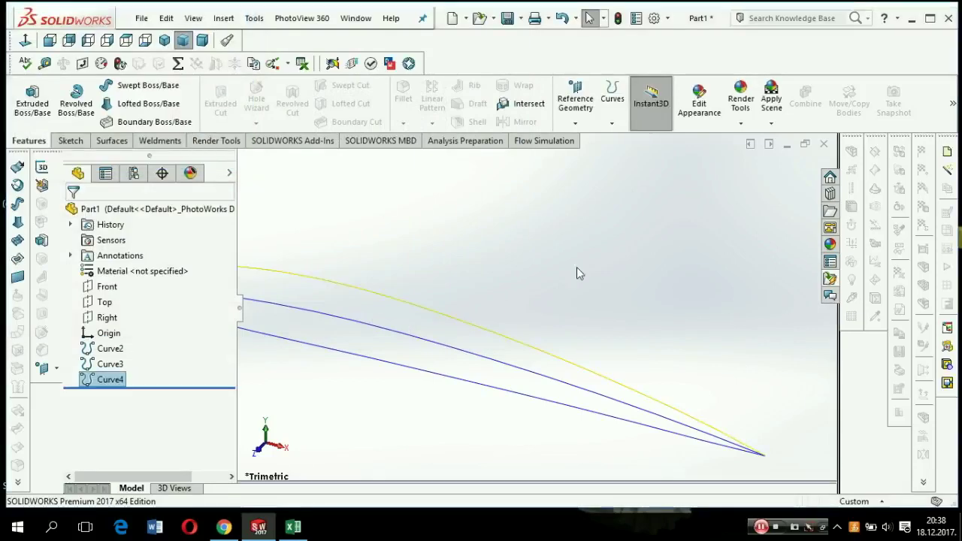
- Switch to the Front view and start a new sketch on the Front plane
scroll(542, 321, "up", 3)
mouse_move(528, 350)
middle_mouse_down()
mouse_move(537, 338)
mouse_move(395, 300)
mouse_move(513, 277)
mouse_move(555, 282)
middle_mouse_up()
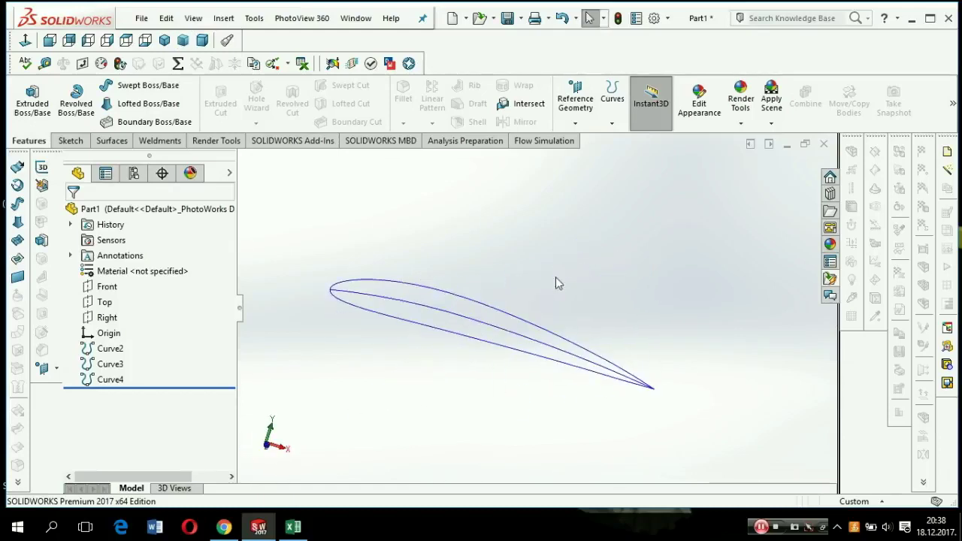
key("ctrl+1")
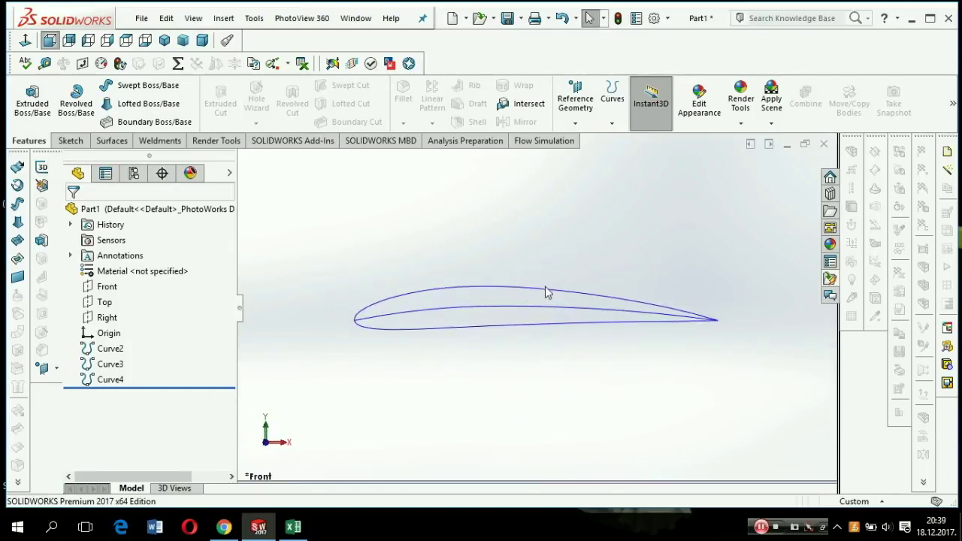
left_click(103, 289)
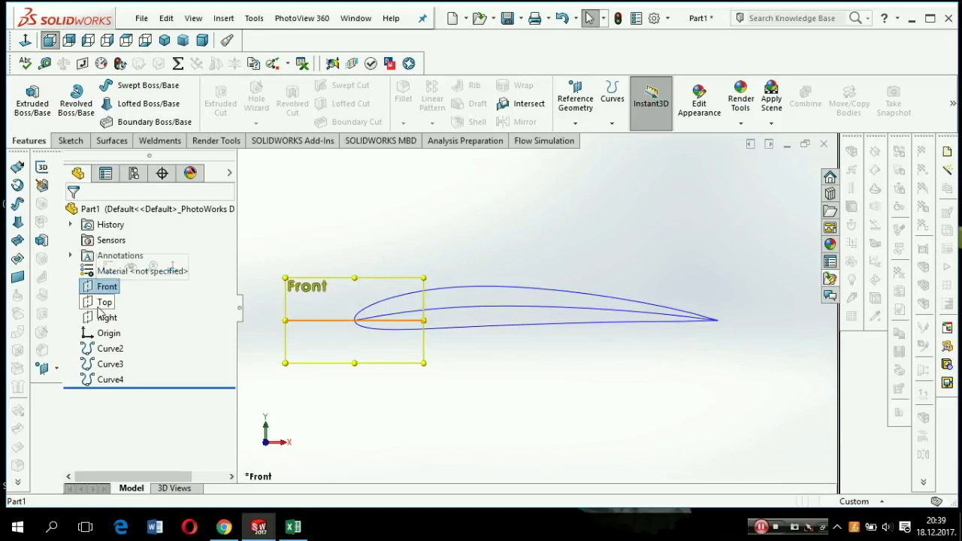
left_click(103, 303)
left_click(105, 318)
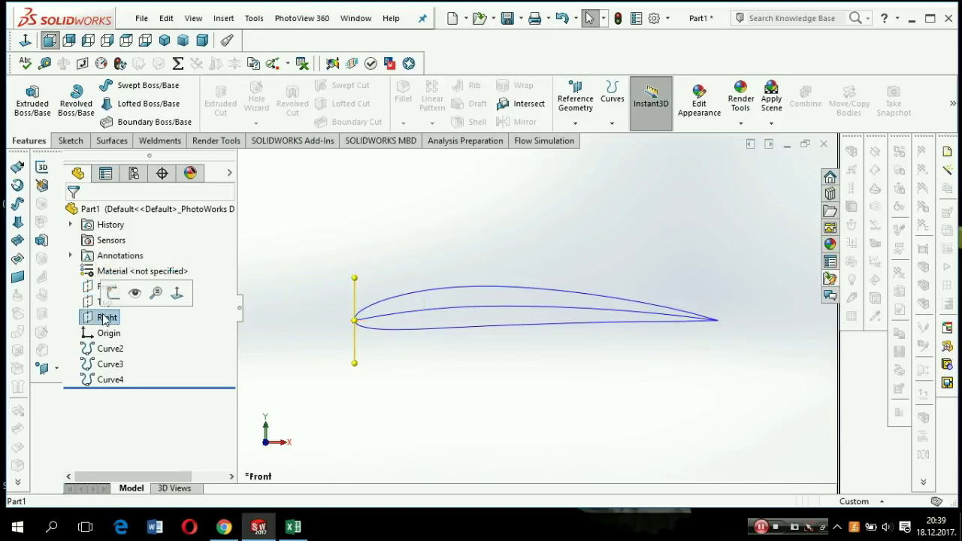
left_click(90, 287)
right_click(88, 289)
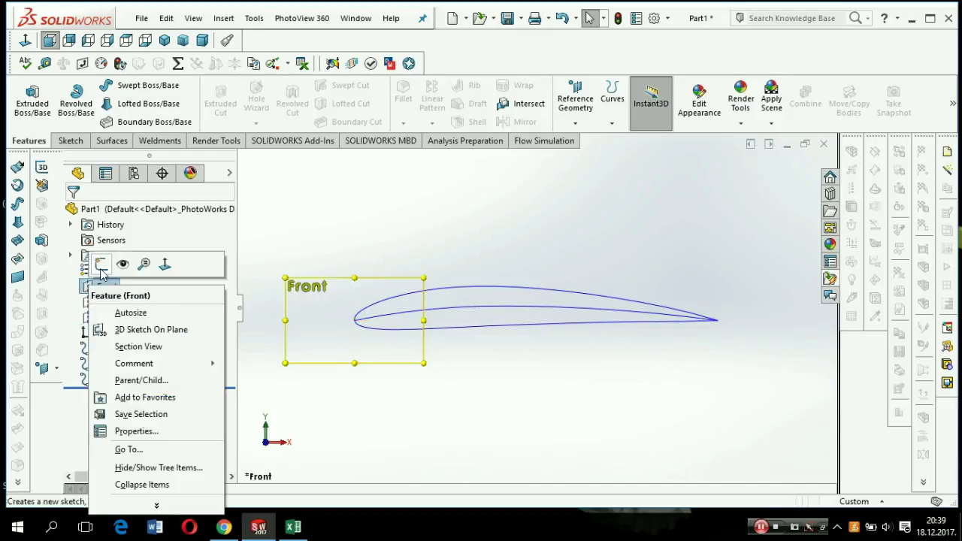
left_click(102, 266)
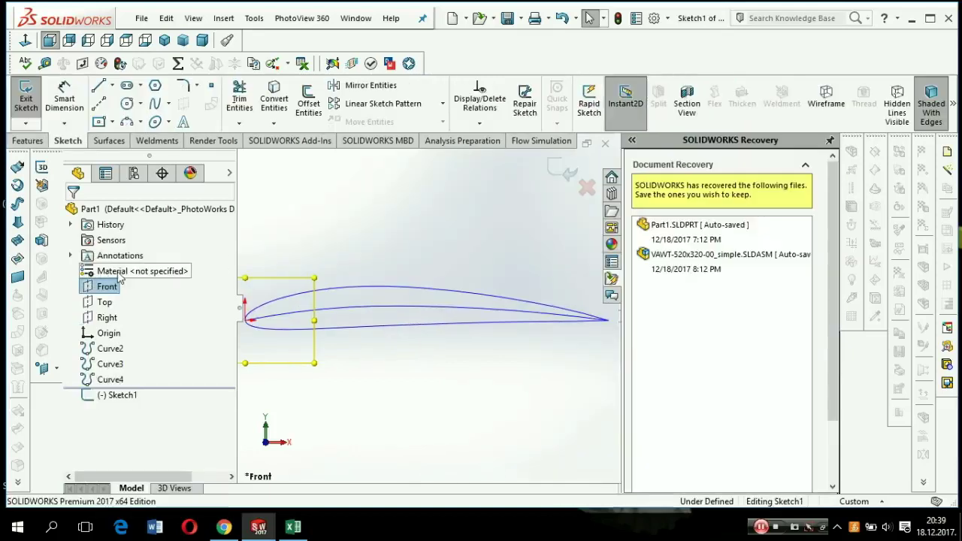
- Convert Curve2 and Curve4 into sketch entities forming the closed airfoil outline
left_click(299, 334)
left_click(293, 301, "ctrl")
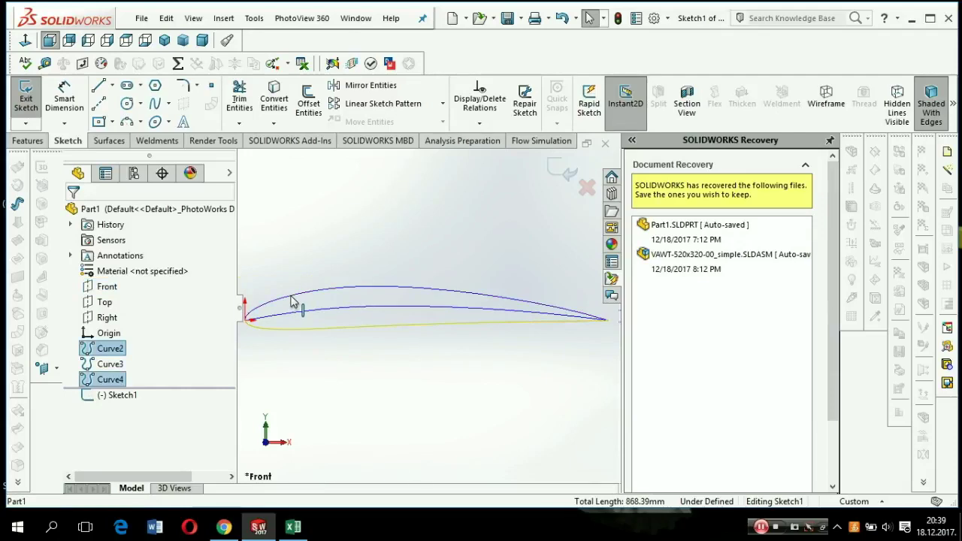
left_click(273, 94)
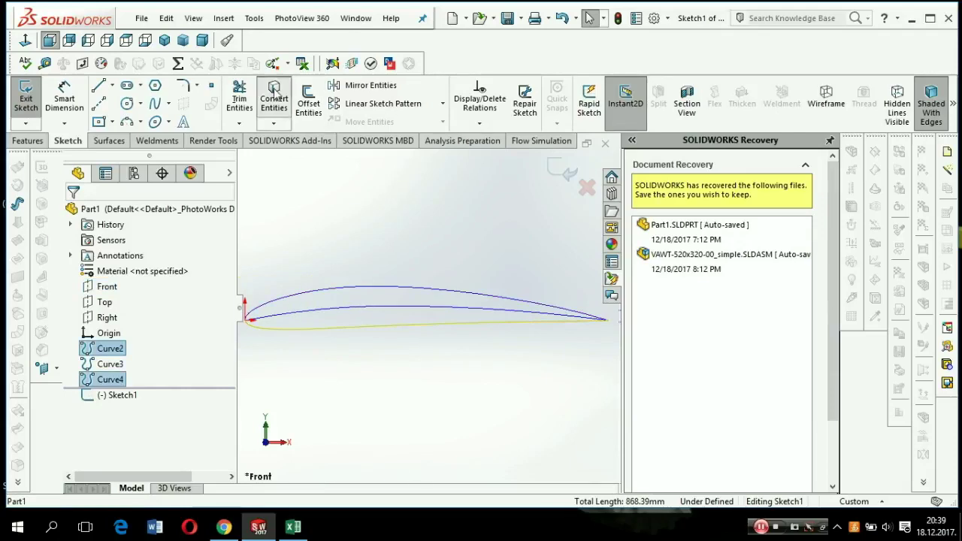
left_click(27, 141)
- Extrude the airfoil sketch with a Mid Plane end condition, raising the depth to 20.00 mm
left_click(32, 98)
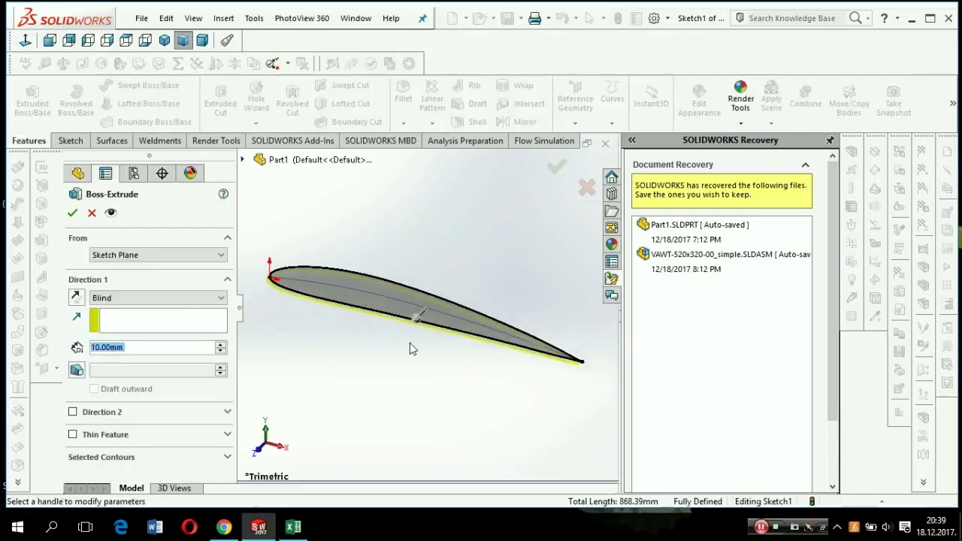
middle_click_drag(409, 343, 386, 383)
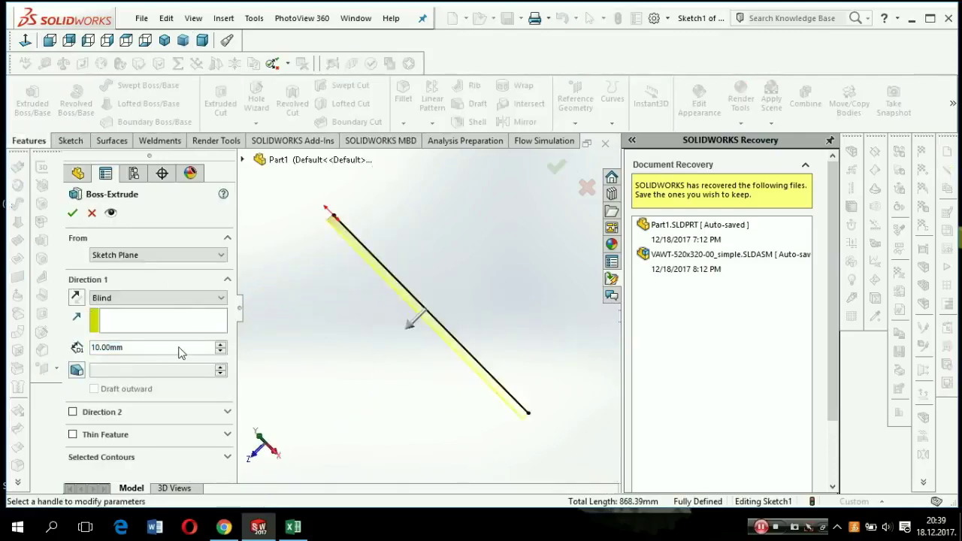
left_click(178, 297)
left_click(170, 357)
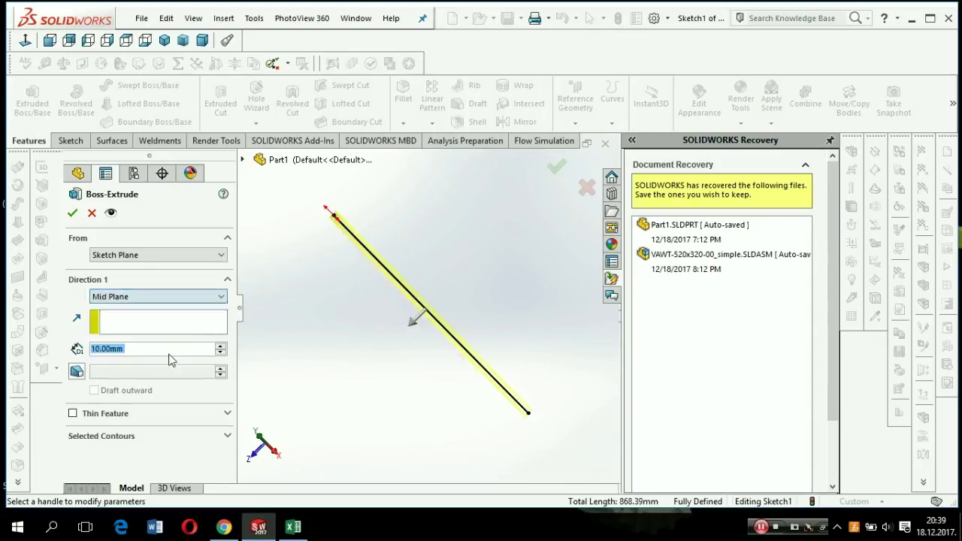
left_click(220, 346)
- Confirm Boss-Extrude1 and hide Curve4, Curve3 and Curve2 in the FeatureManager tree
left_click(72, 213)
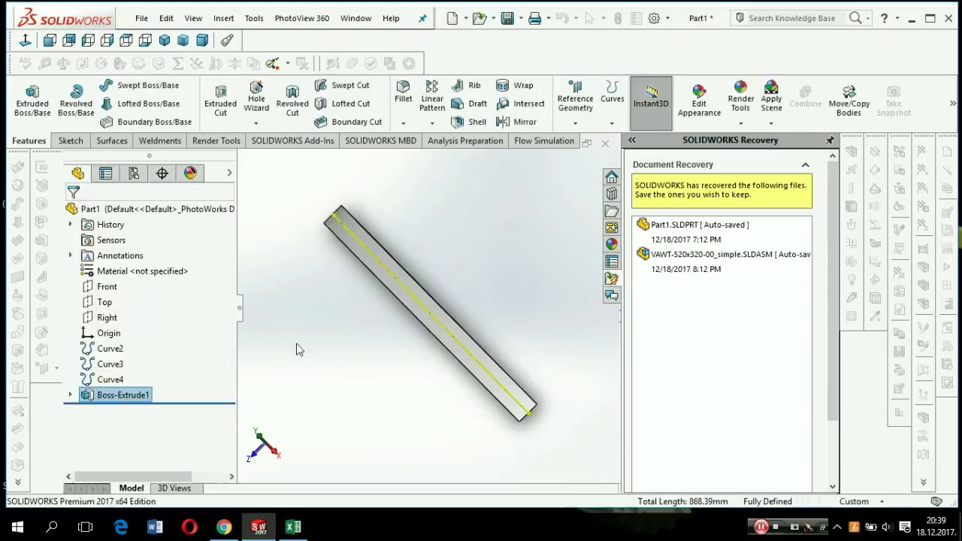
mouse_move(390, 331)
middle_mouse_down()
mouse_move(387, 301)
mouse_move(371, 404)
mouse_move(396, 326)
mouse_move(384, 368)
mouse_move(388, 359)
middle_mouse_up()
scroll(390, 373, "down", 3)
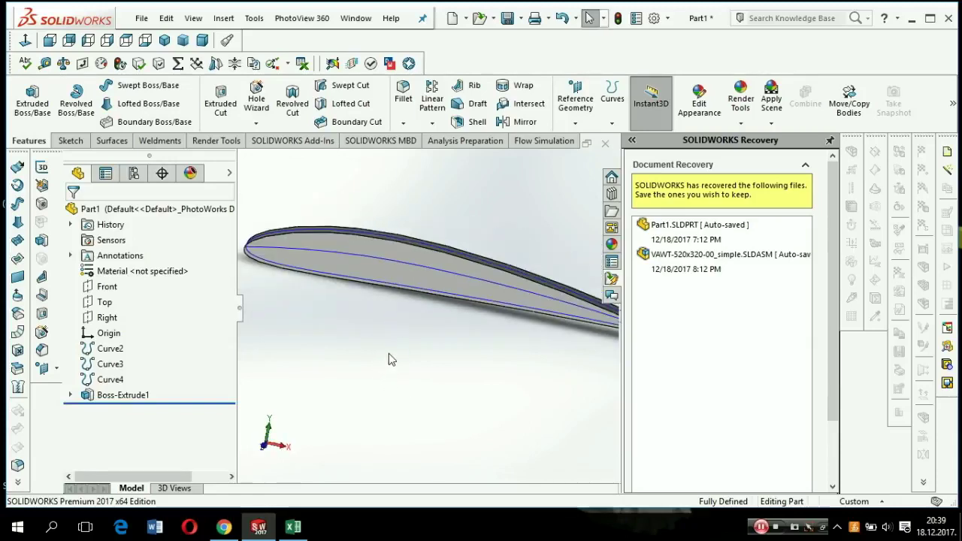
left_click(119, 379)
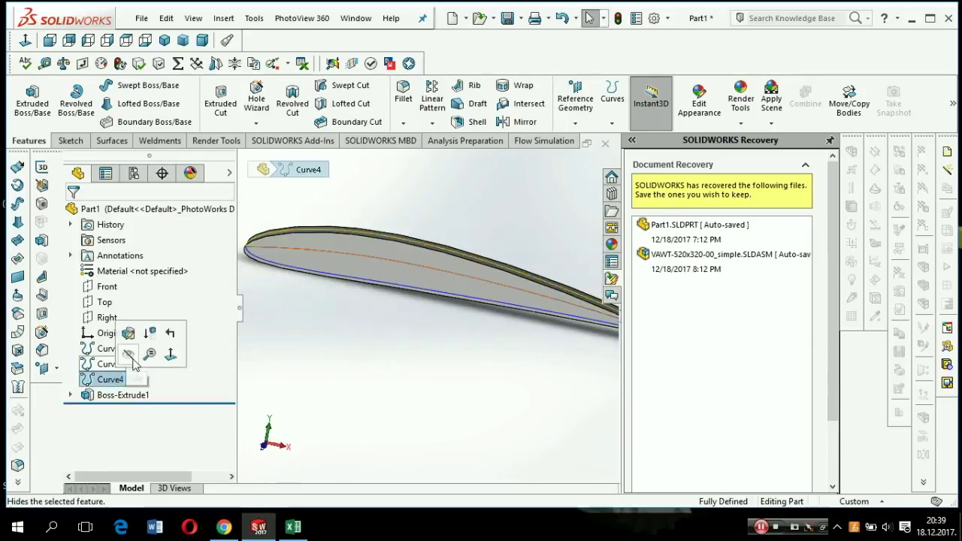
left_click(129, 355)
left_click(110, 363)
left_click(126, 339)
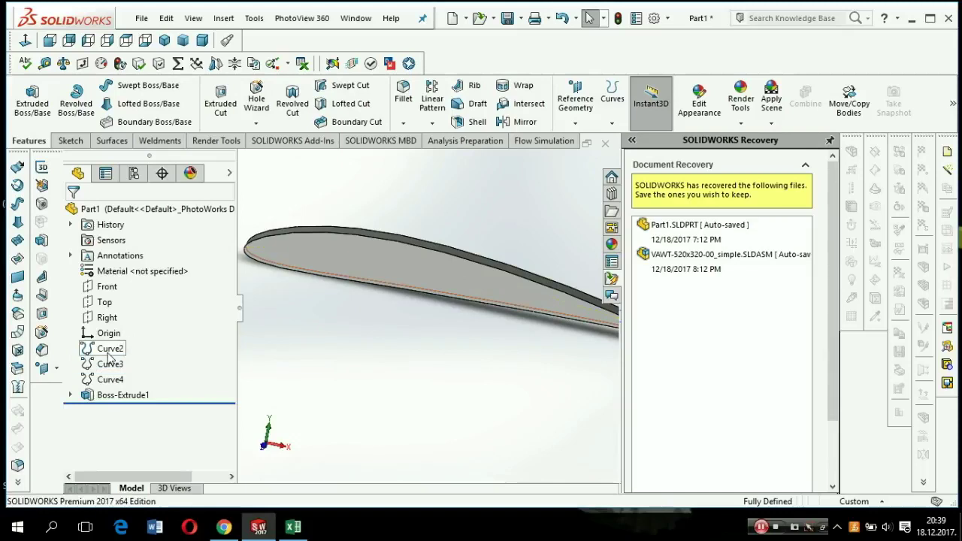
left_click(109, 348)
left_click(125, 332)
- View the wing section isometrically and orbit to inspect its thickness and full length
key("ctrl+7")
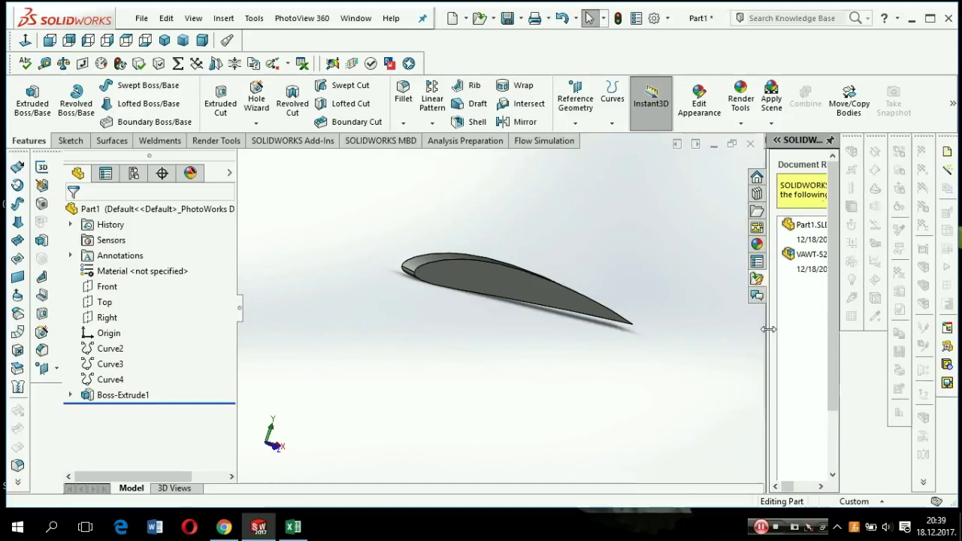
mouse_move(460, 269)
middle_mouse_down()
mouse_move(432, 200)
mouse_move(347, 191)
mouse_move(408, 204)
mouse_move(472, 369)
mouse_move(371, 253)
mouse_move(408, 319)
middle_mouse_up()
mouse_move(387, 369)
middle_mouse_down()
mouse_move(494, 369)
mouse_move(579, 402)
mouse_move(594, 369)
mouse_move(563, 369)
mouse_move(582, 363)
middle_mouse_up()
mouse_move(661, 299)
middle_mouse_down()
mouse_move(638, 326)
mouse_move(648, 327)
middle_mouse_up()
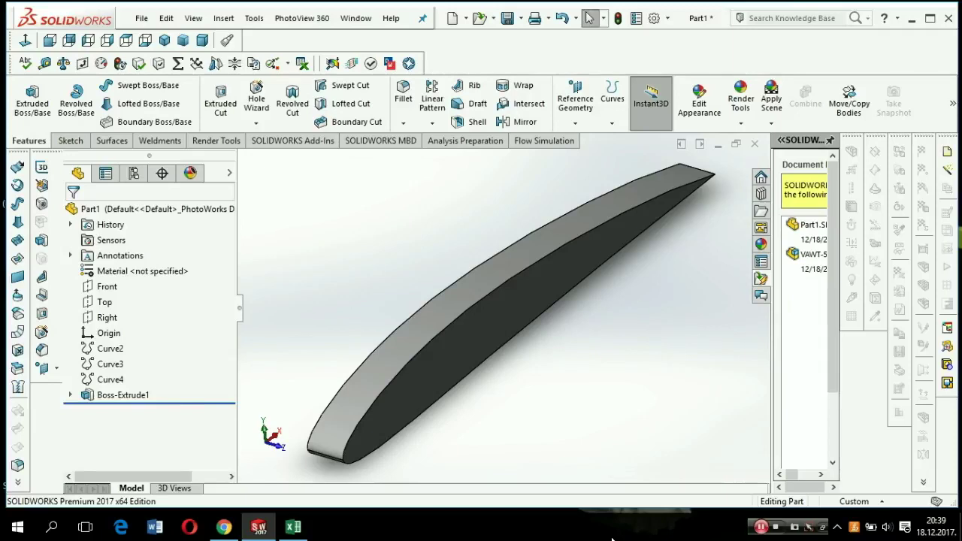